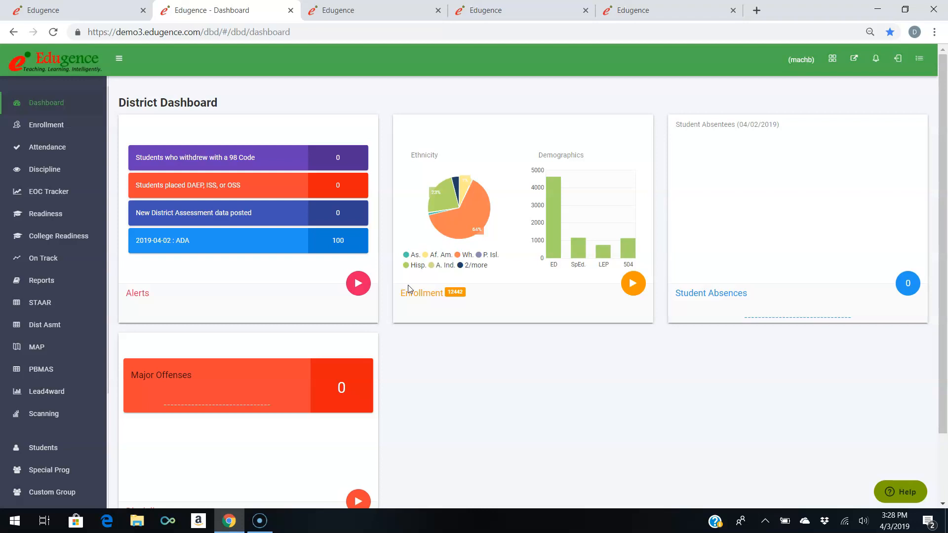
Open the assessment search area from the district dashboard and start creating a new assessment
click(418, 279)
click(834, 60)
click(779, 191)
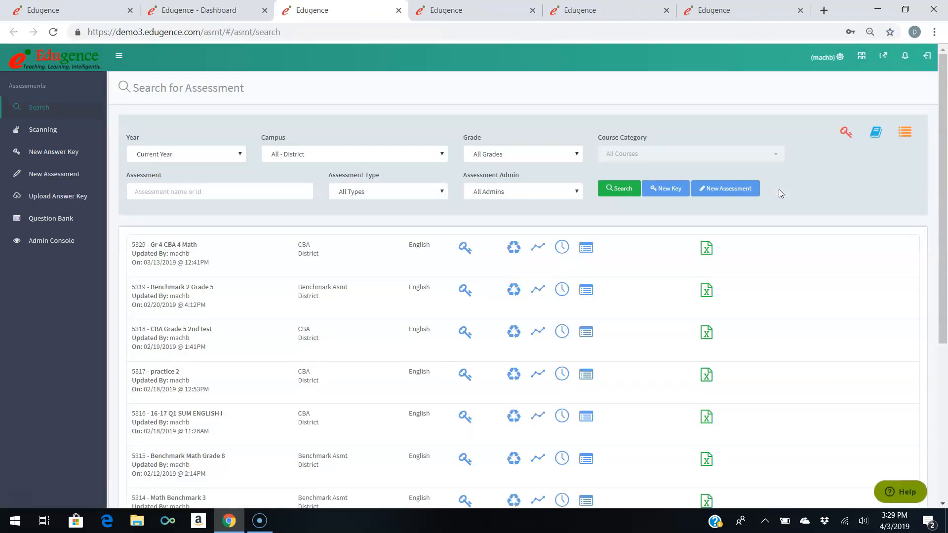
click(717, 190)
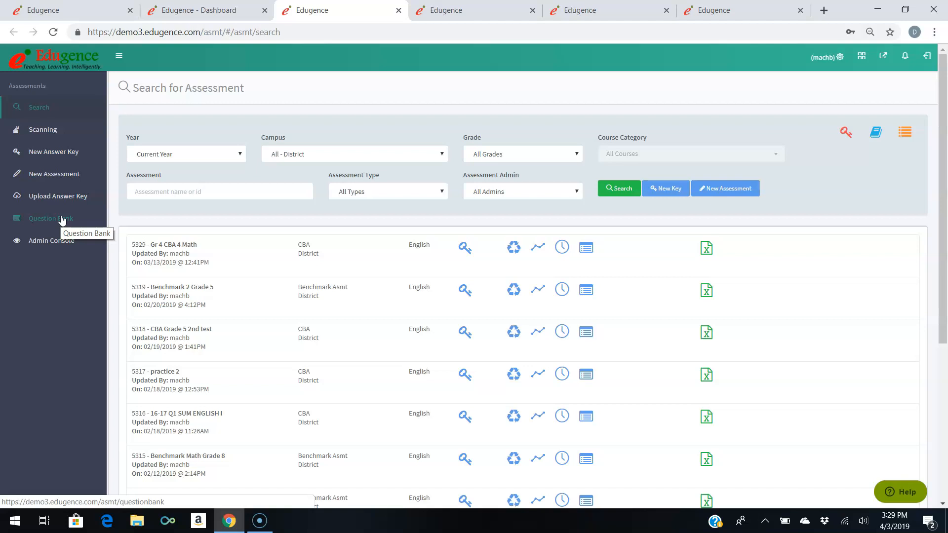
click(45, 181)
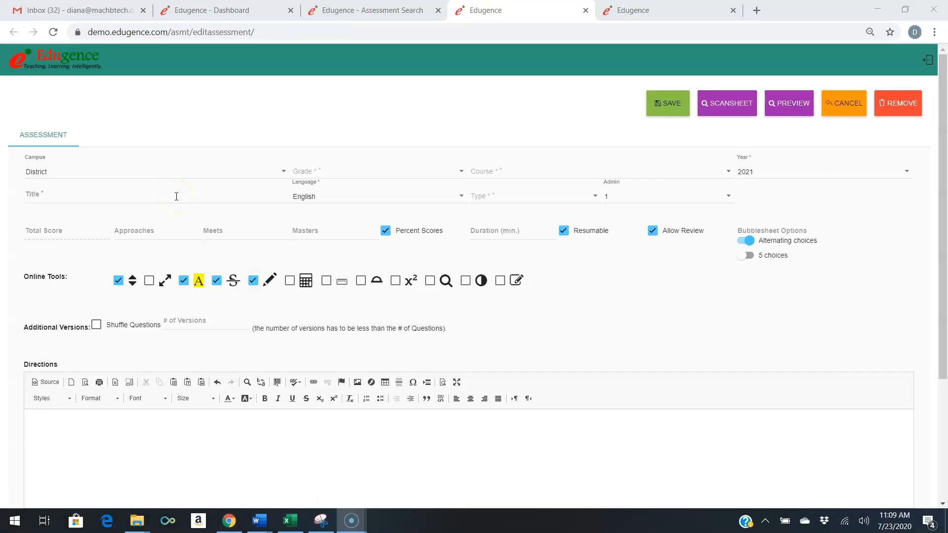
Assign the new assessment to the District campus, grade 03 and the course Mathematics, Grade 3
click(77, 178)
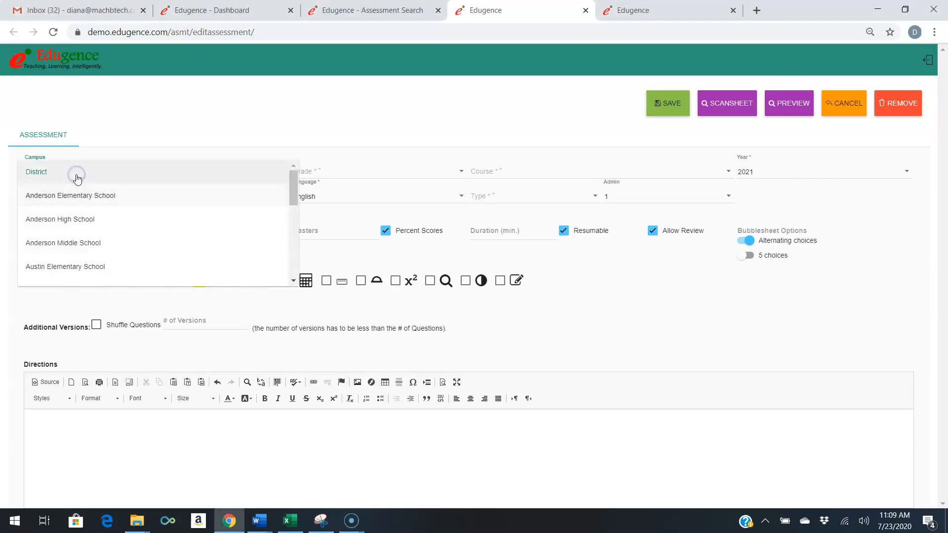
click(72, 179)
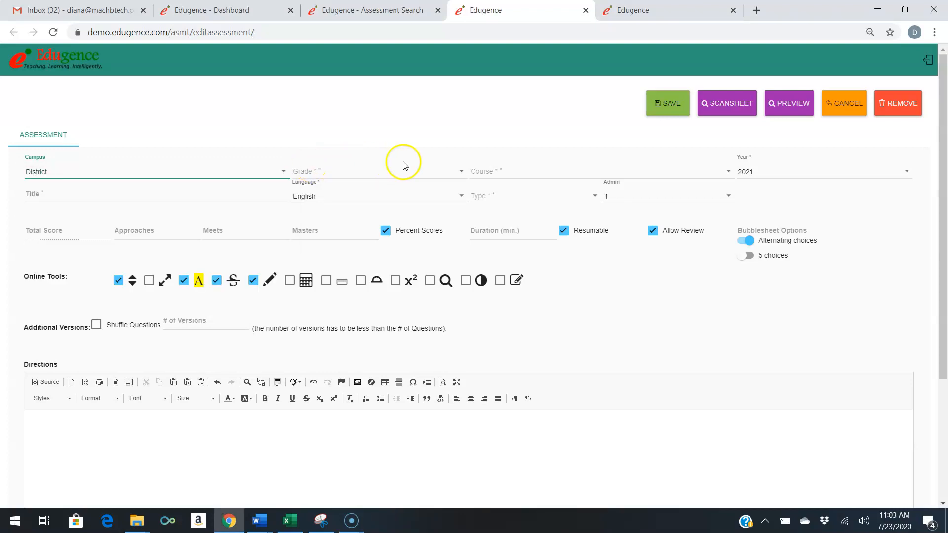
click(447, 171)
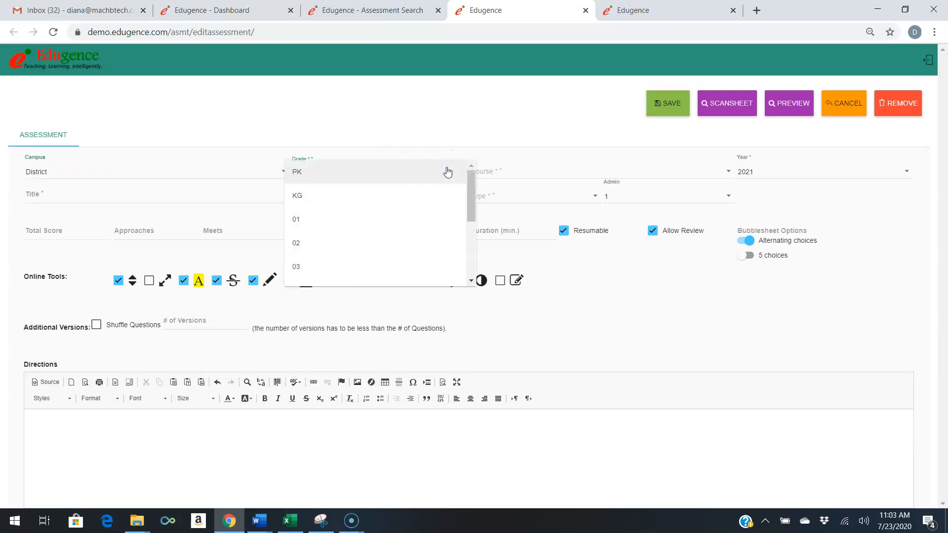
click(372, 264)
click(623, 169)
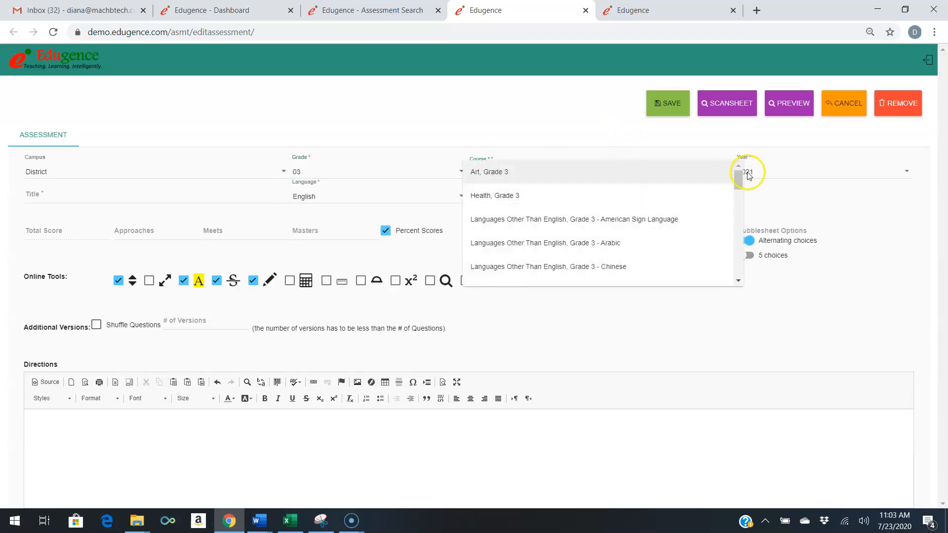
drag(738, 180, 714, 236)
click(671, 244)
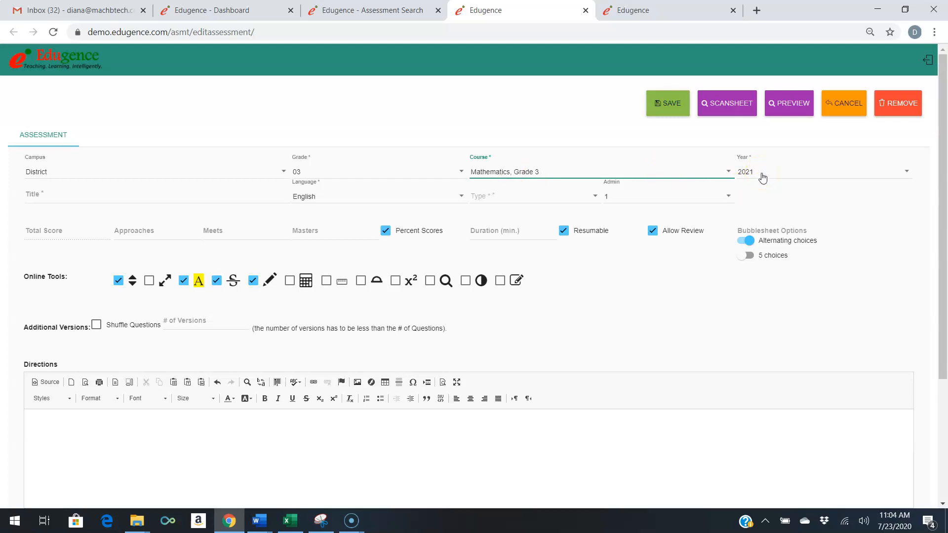
Title the assessment "Grade 3 Math Assessment CBA 1"
click(153, 197)
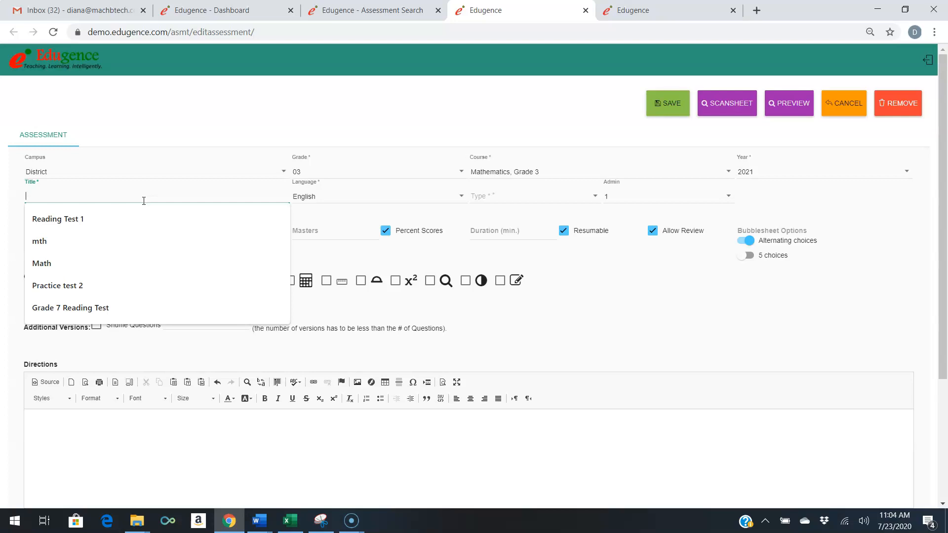
text(G)
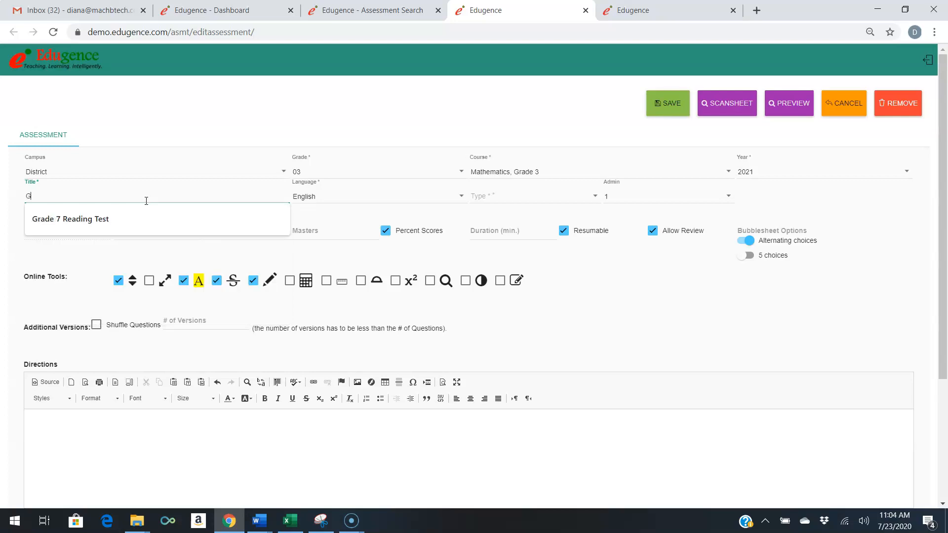
text(rade 3)
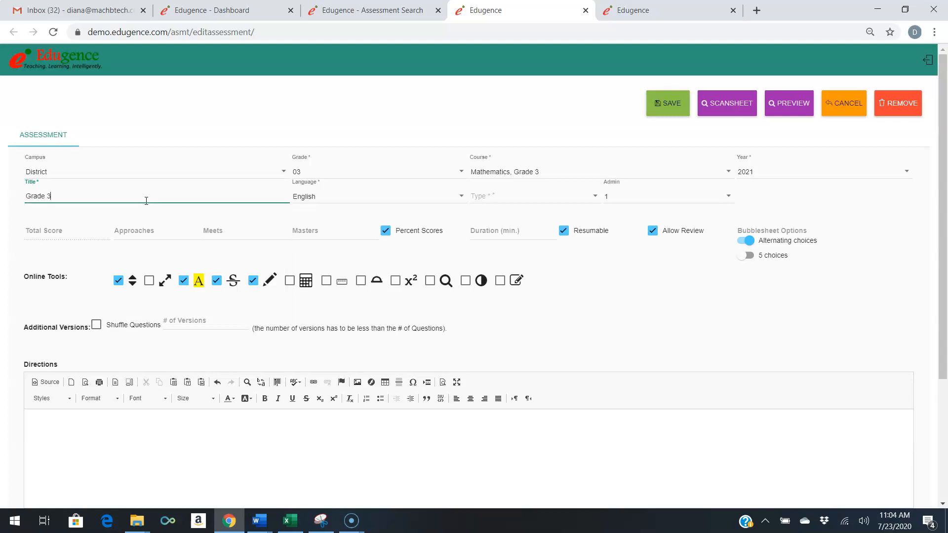
text( Math Assessment CBA 1)
Choose Benchmark Asmt as the assessment type and 2 as the admin number
click(373, 196)
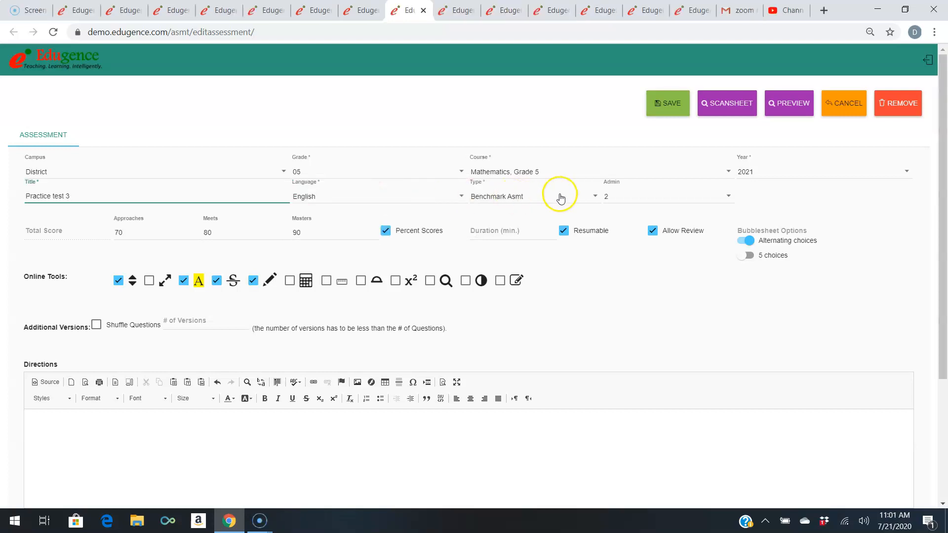
click(560, 196)
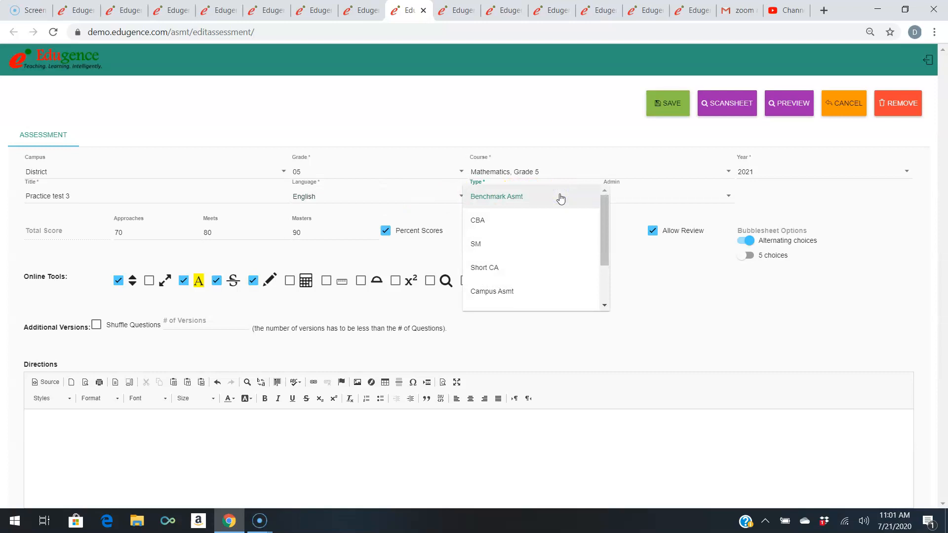
click(561, 197)
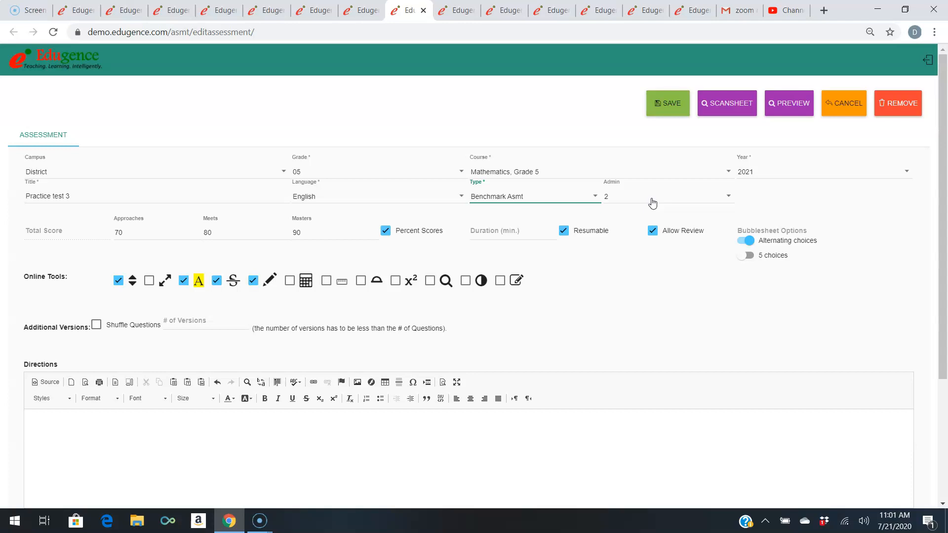
click(652, 202)
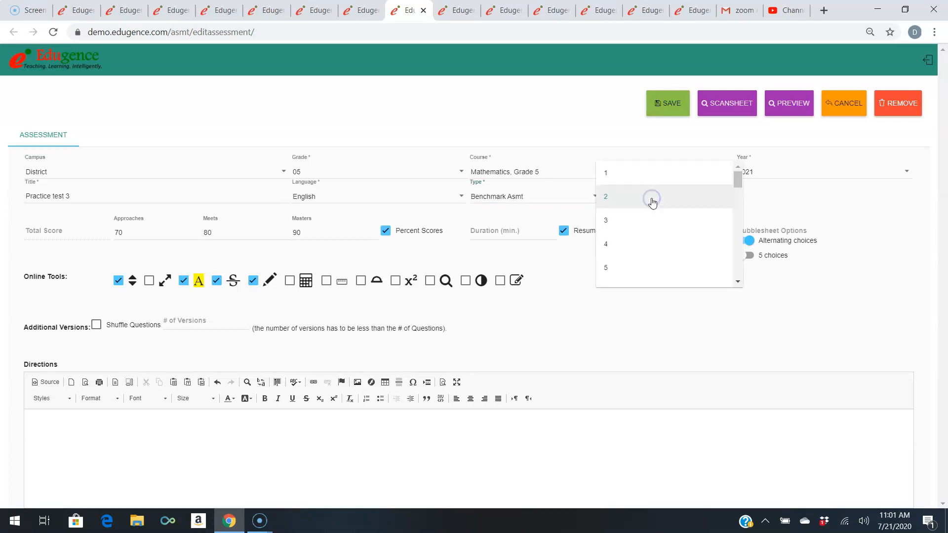
click(652, 203)
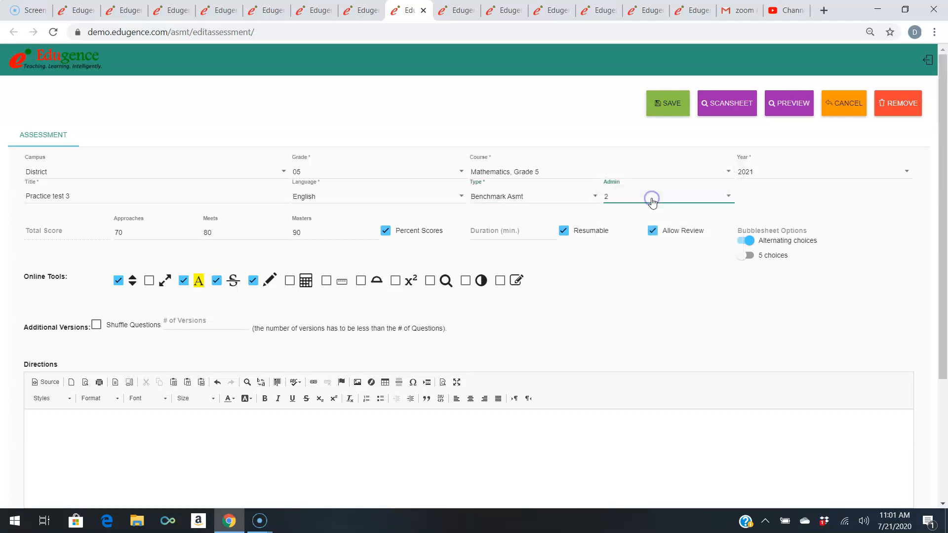
Set the assessment duration to 60 minutes and enable the calculator among the online tools
click(155, 235)
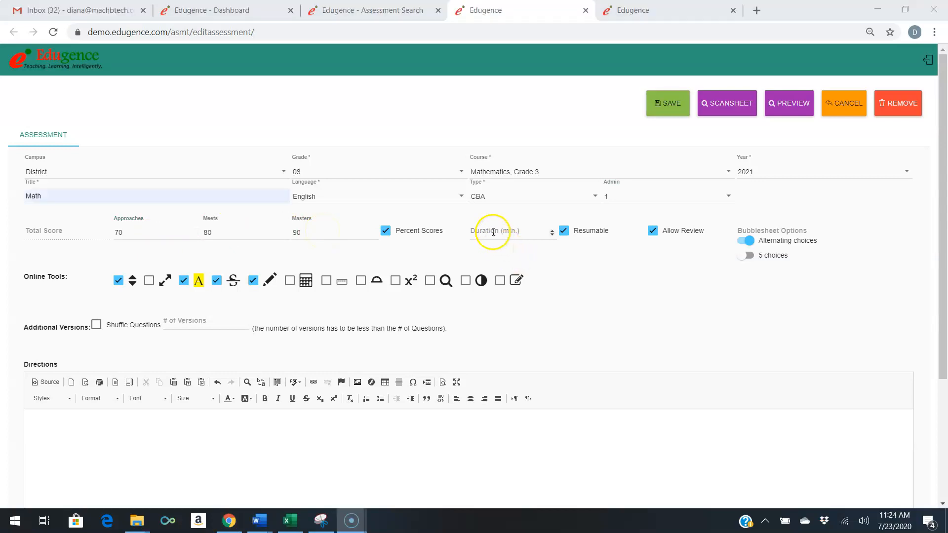
click(493, 232)
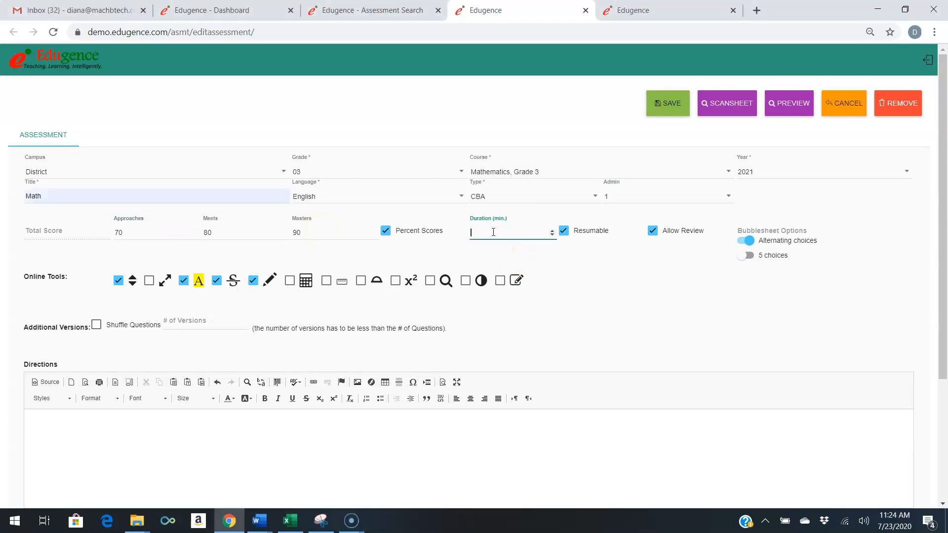
text(60)
drag(567, 240, 589, 237)
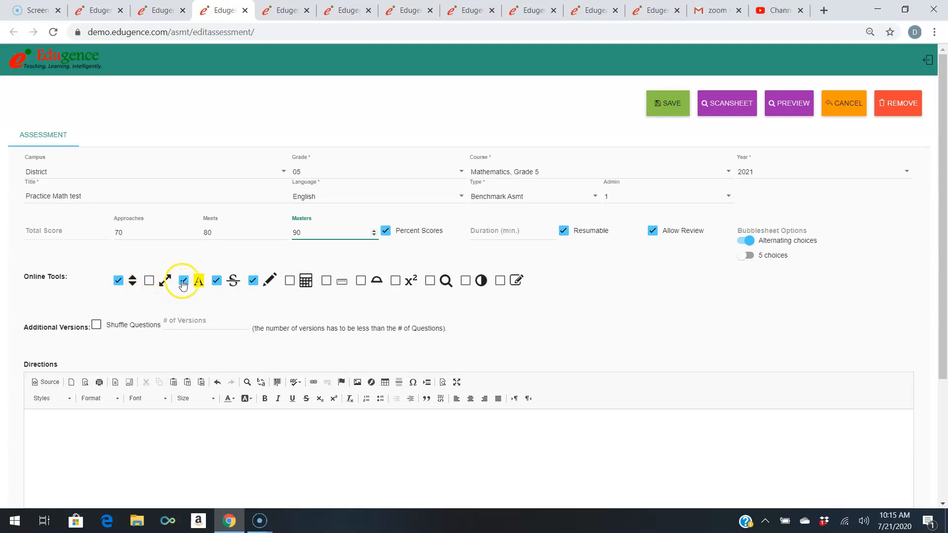
click(221, 285)
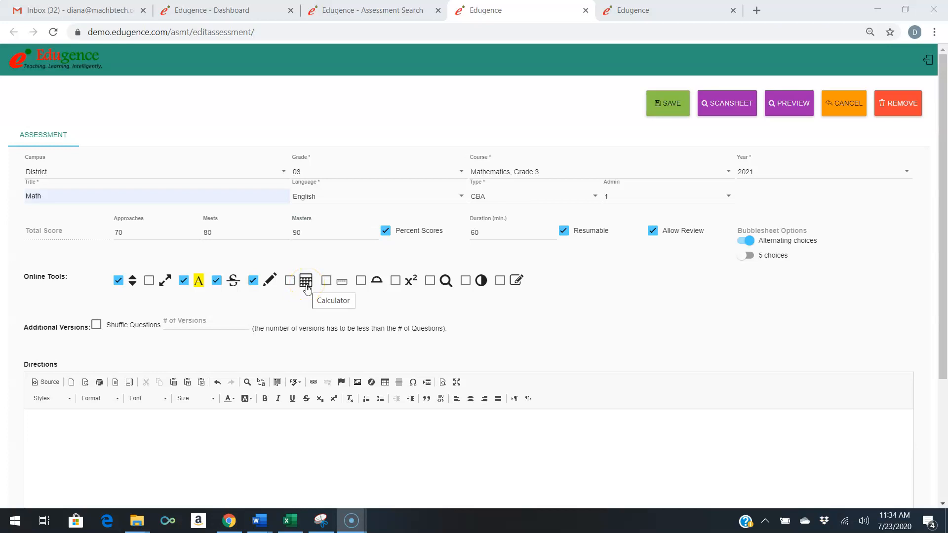
click(306, 285)
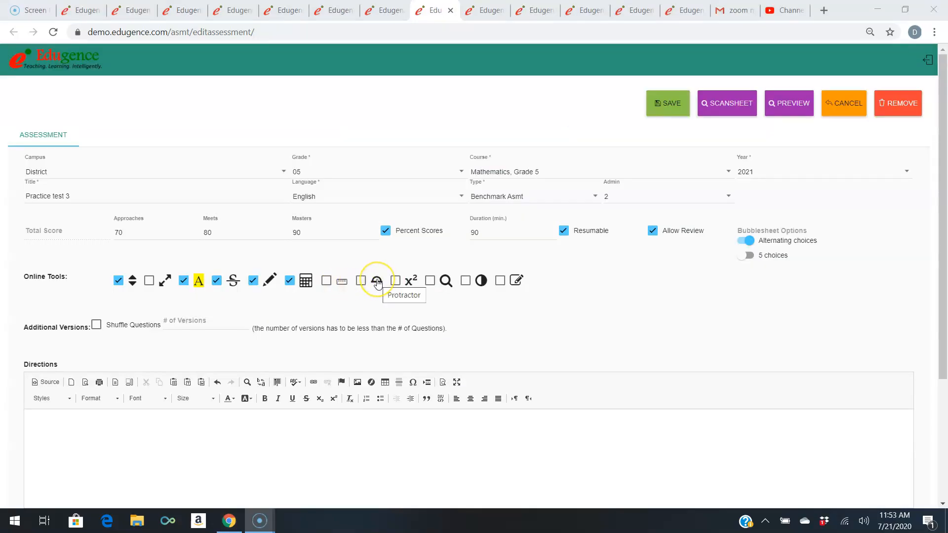
Enable the formula sheet online tool and select the 7th Math Formula Chart as its reference sheet
click(406, 285)
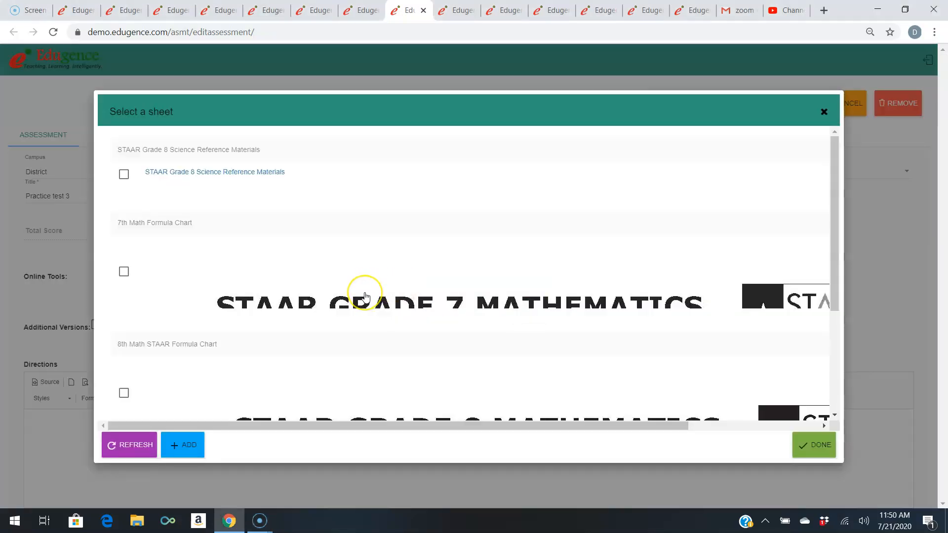
scroll(365, 297, down, 1)
scroll(365, 298, down, 3)
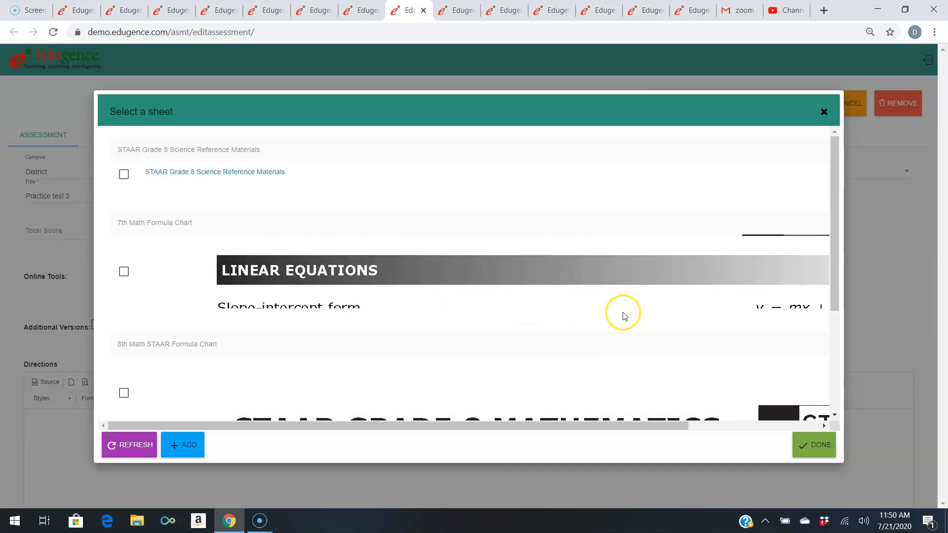
mouse_move(837, 306)
mouse_down()
mouse_move(821, 387)
mouse_move(837, 300)
mouse_up()
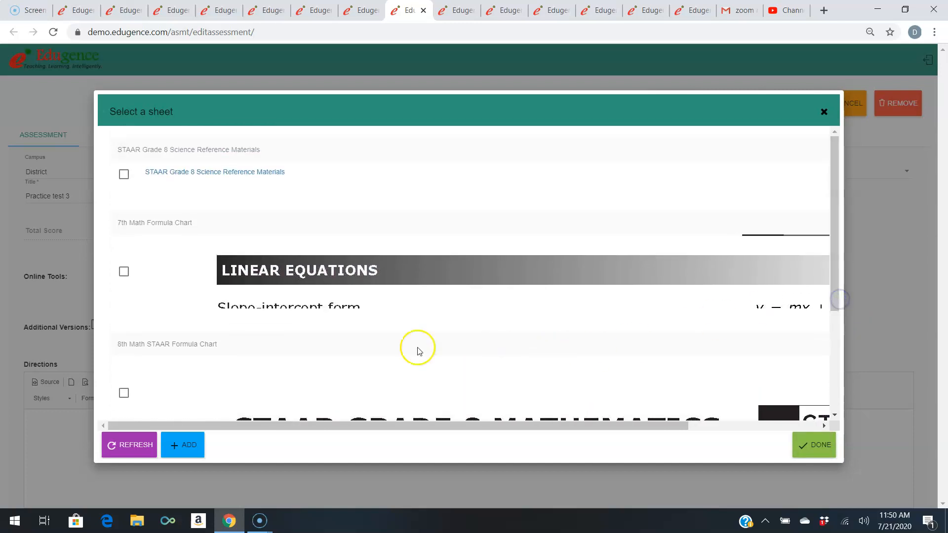
click(123, 272)
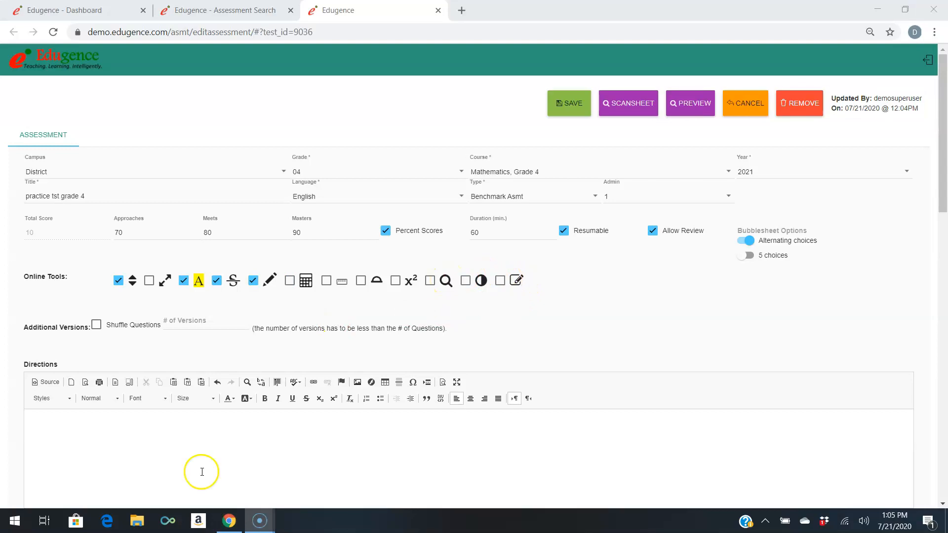
Enter "Type in bubbles" as the assessment's directions
click(202, 472)
click(388, 436)
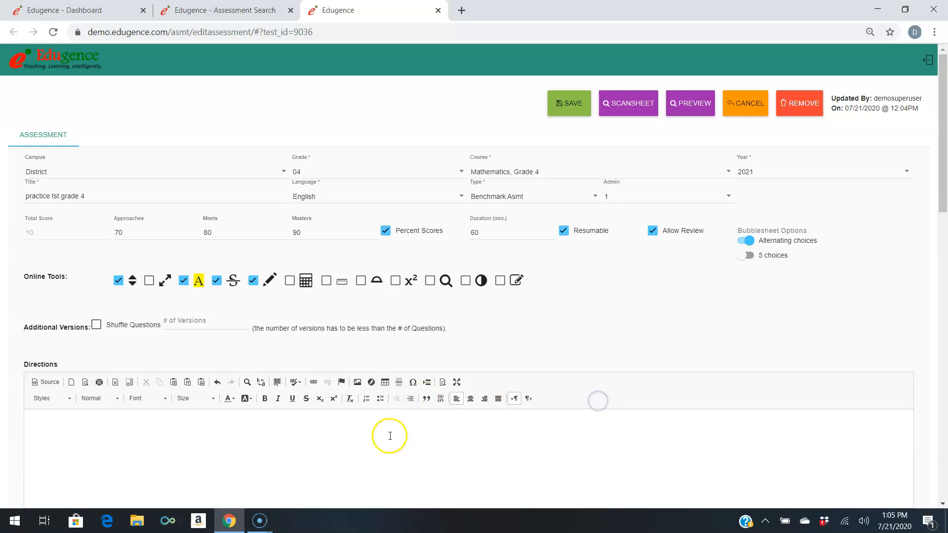
key(ctrl+b)
text(fill in)
text( bubbles)
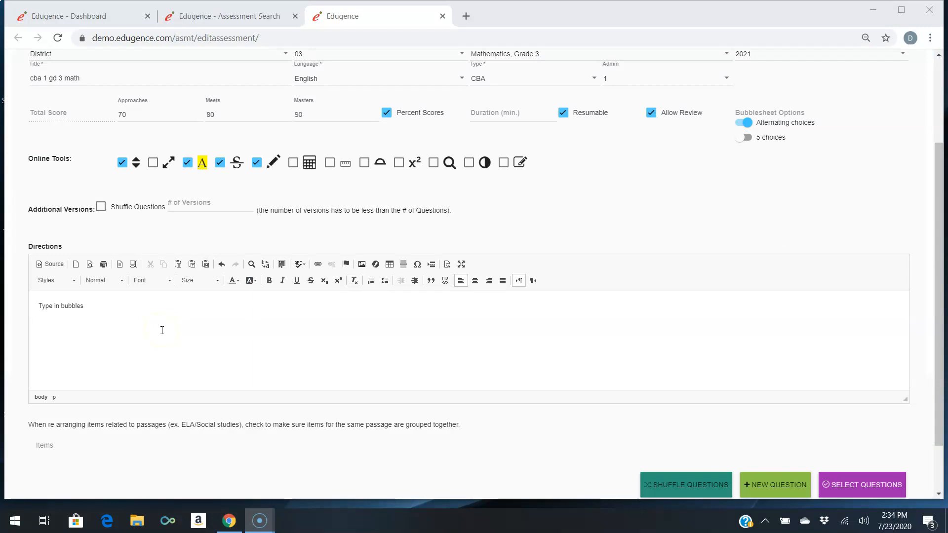
Open the question bank to select questions for the assessment and filter the language to English
scroll(162, 330, down, 2)
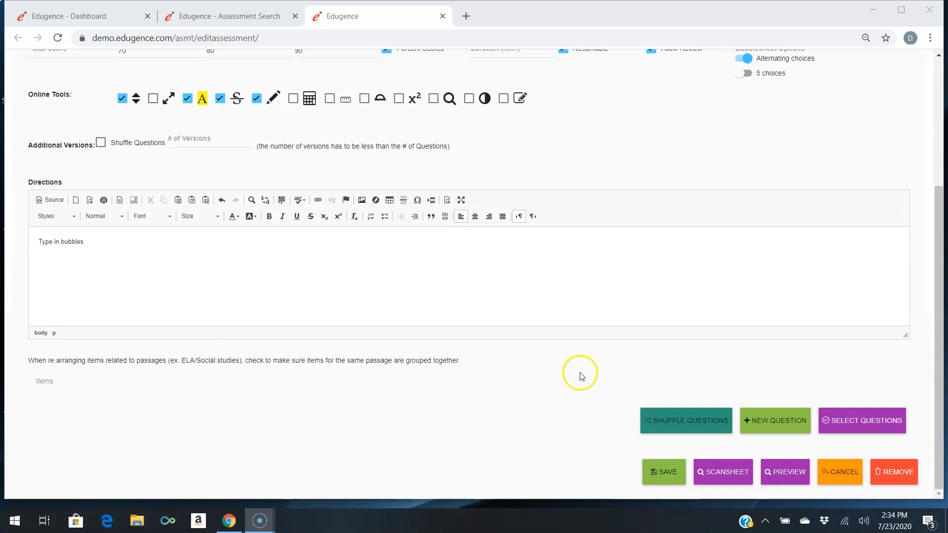
click(744, 420)
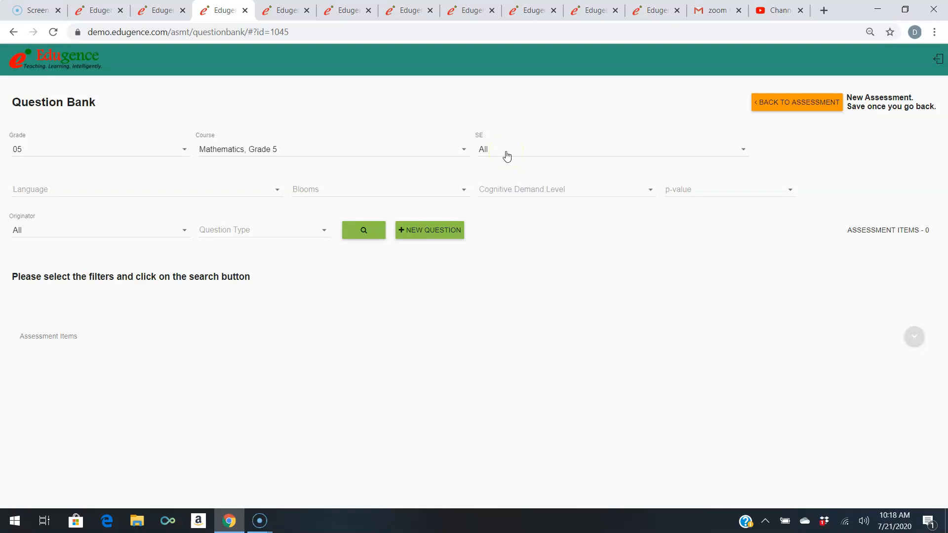
click(271, 193)
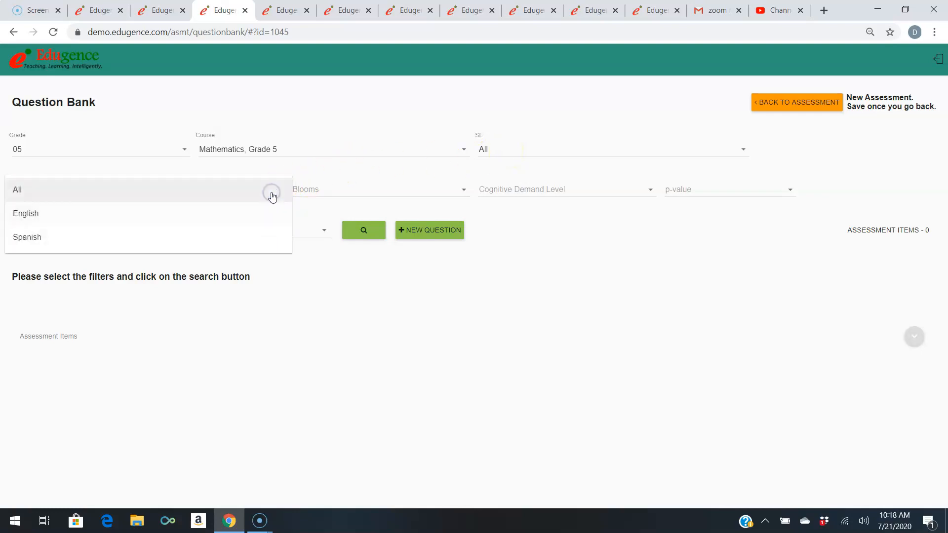
click(247, 220)
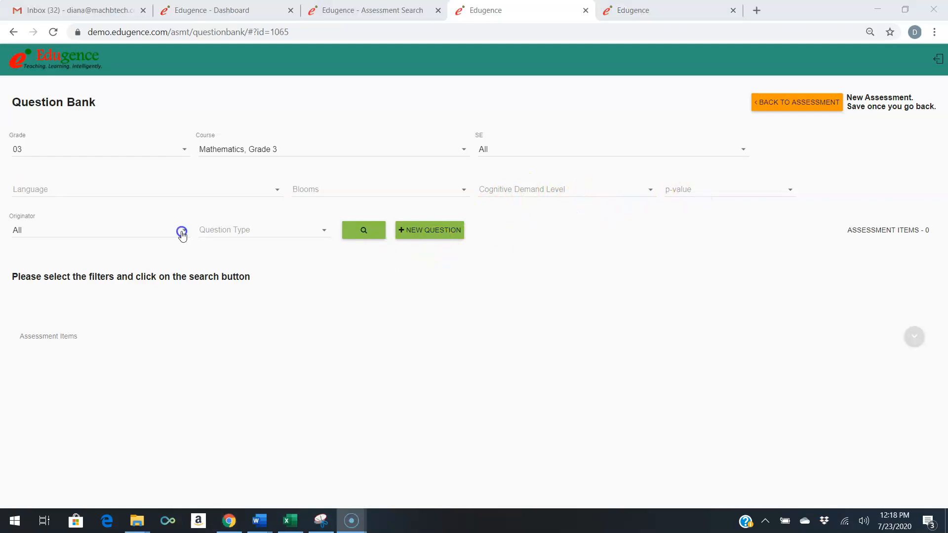
Search the question bank for multiple choice questions from all originators
click(182, 234)
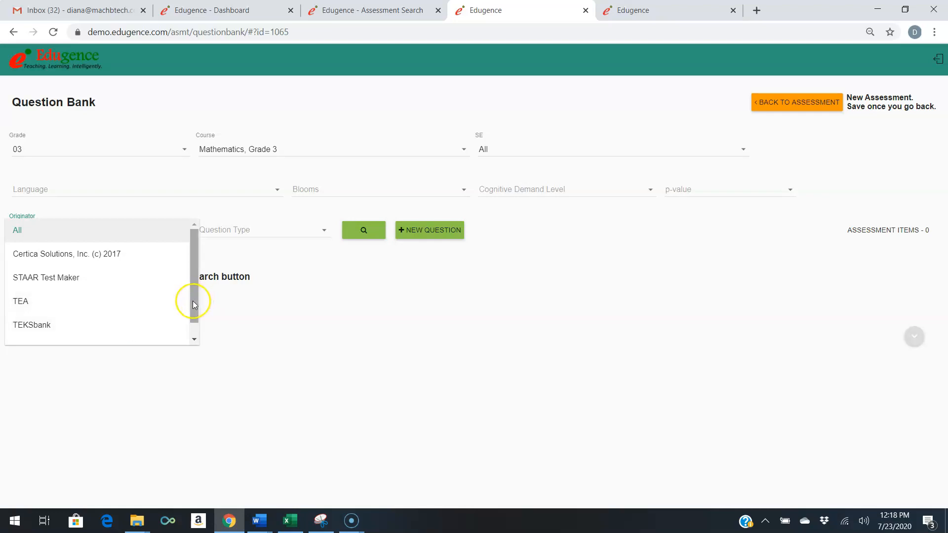
drag(193, 300, 197, 316)
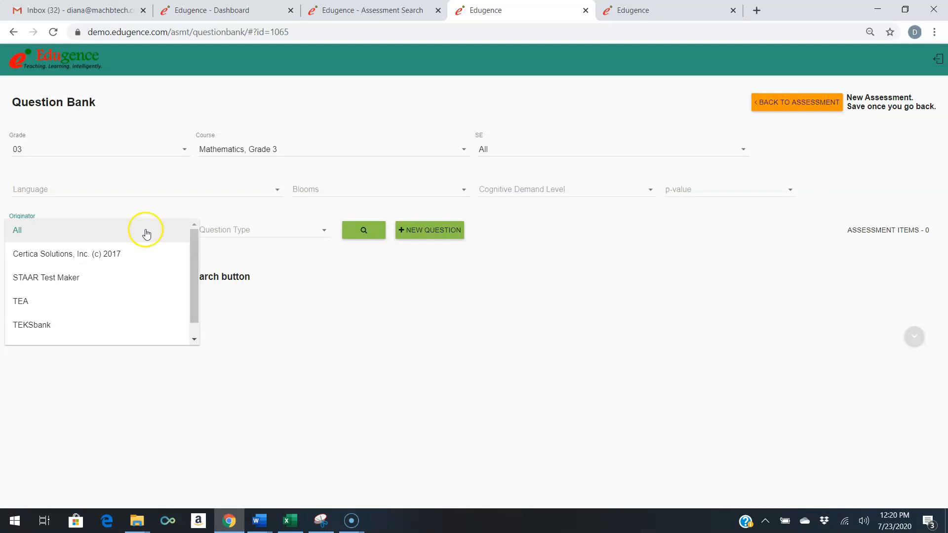
click(146, 233)
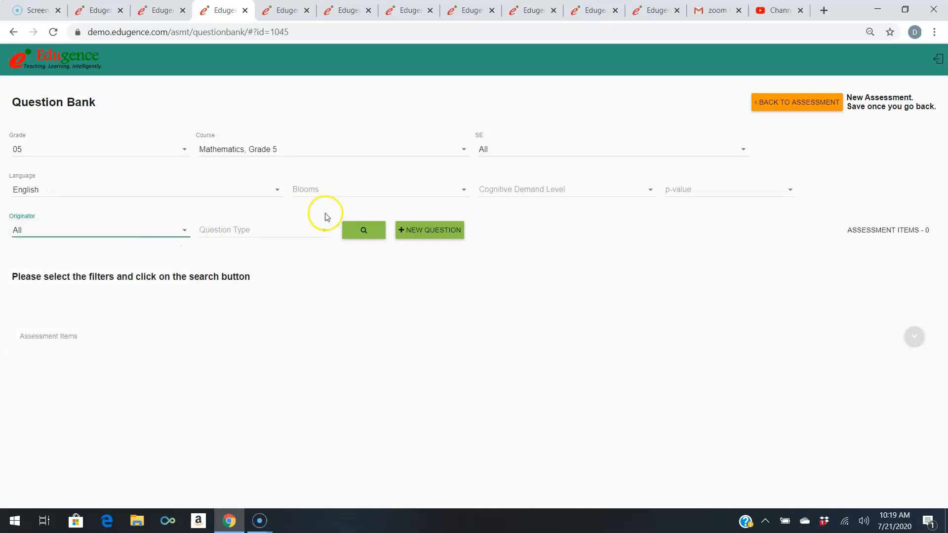
click(317, 229)
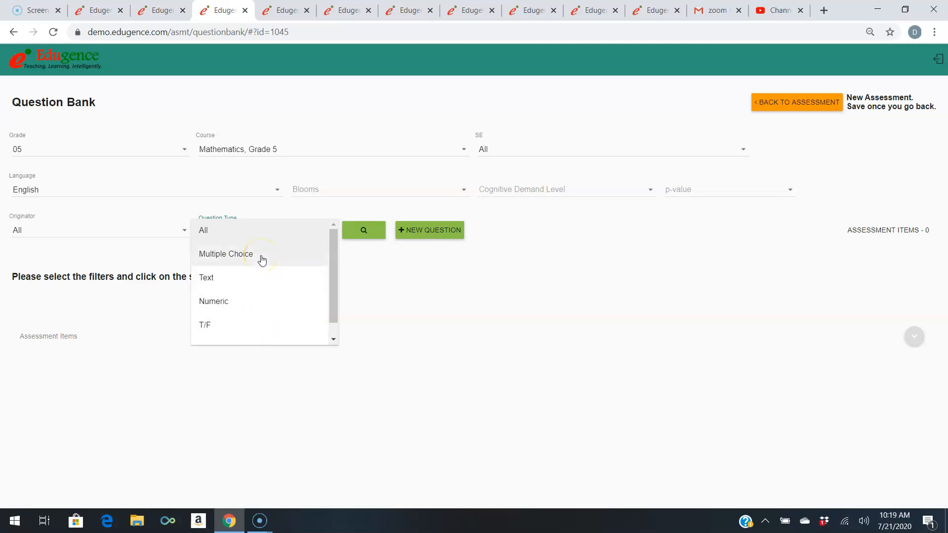
click(262, 261)
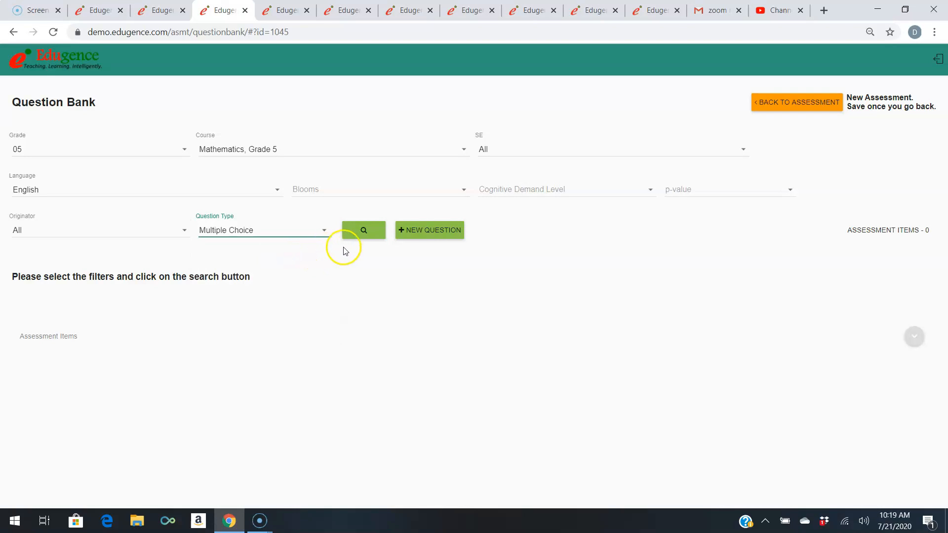
click(366, 234)
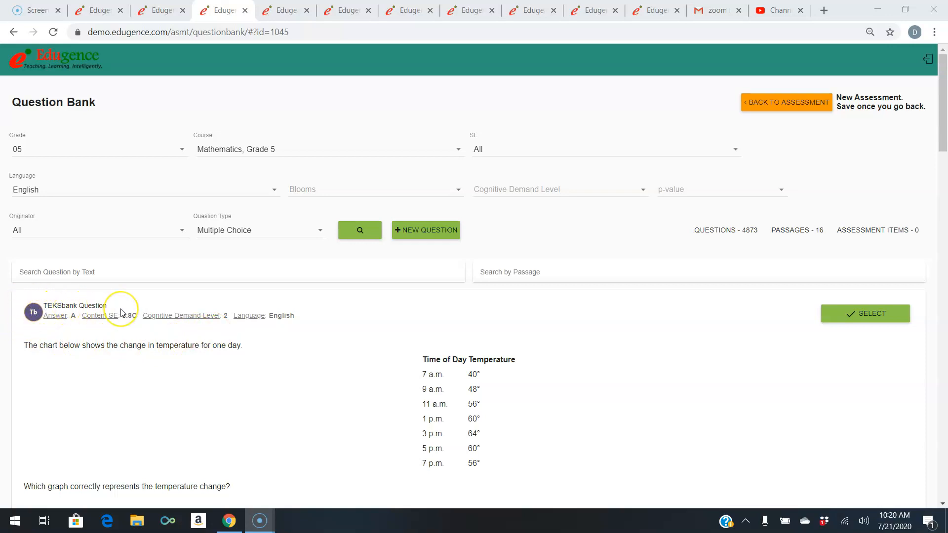
Select the question about the temperature change chart for one day, then play and stop its read-aloud audio
scroll(630, 118, down, 3)
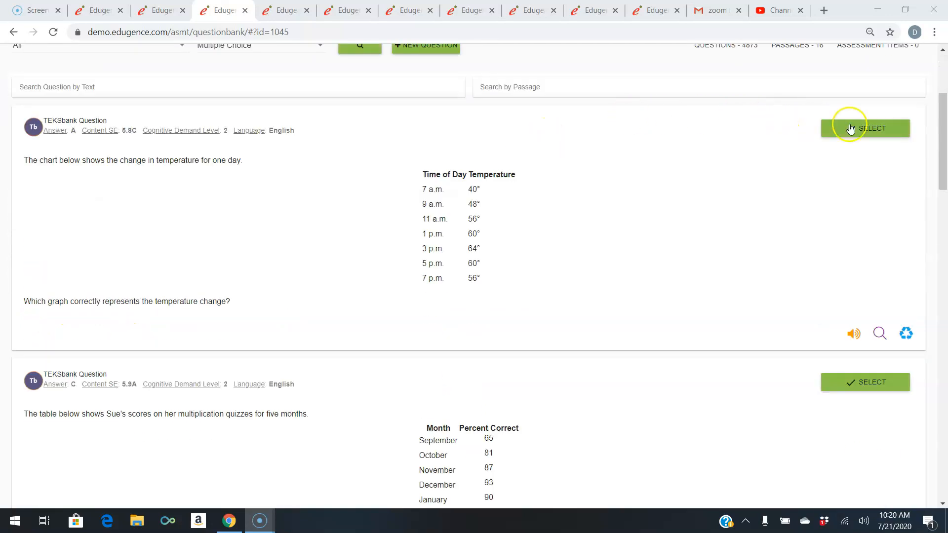
click(855, 130)
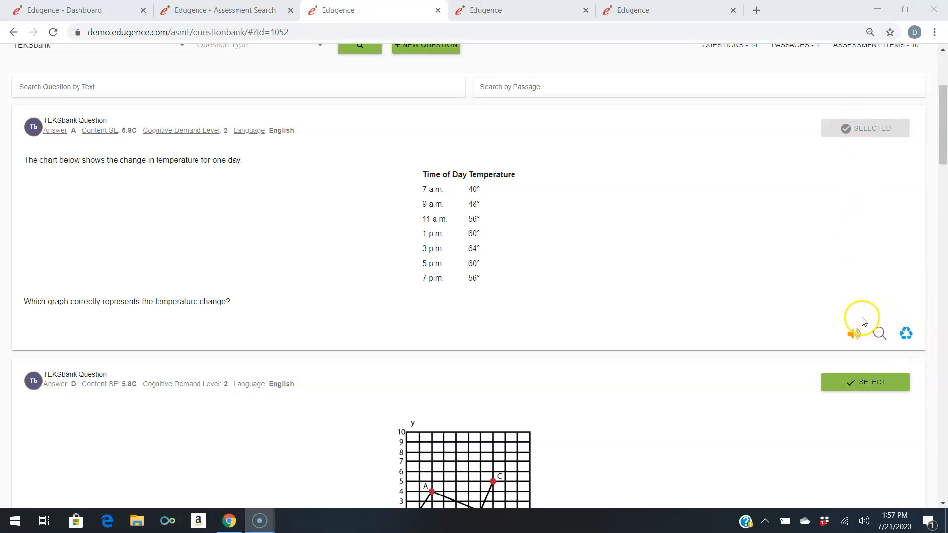
click(854, 335)
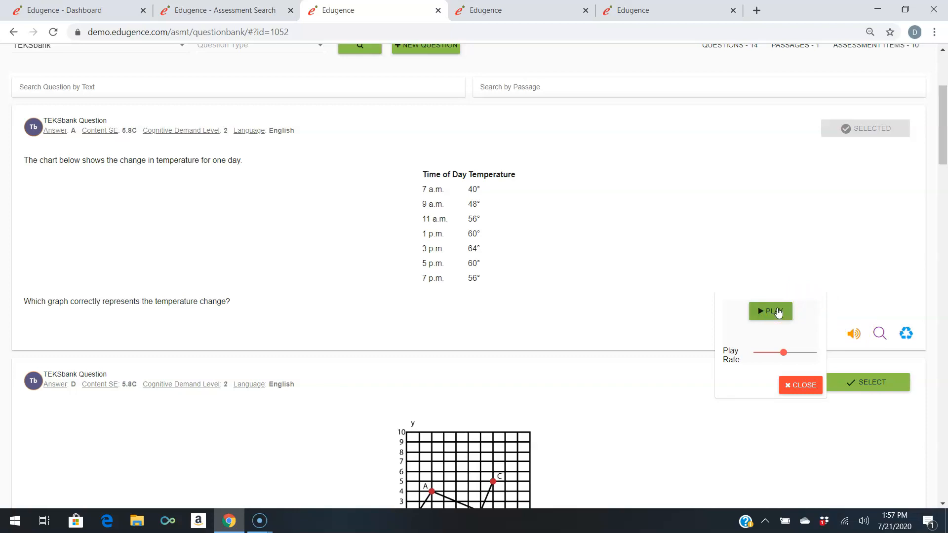
click(777, 313)
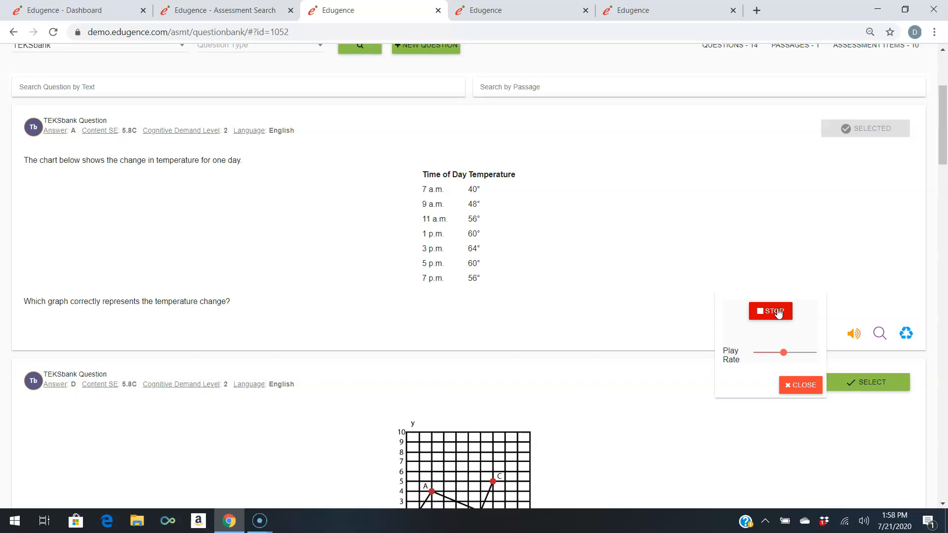
click(777, 312)
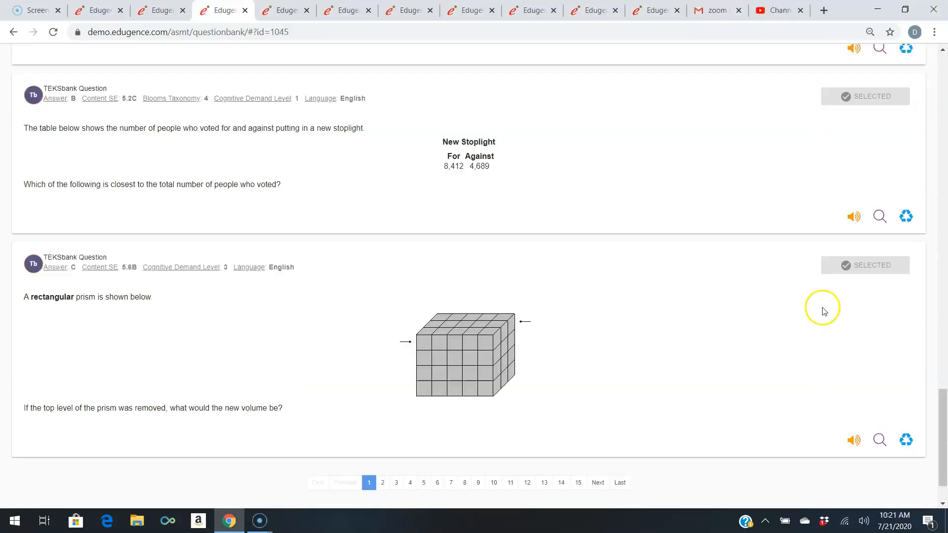
Browse further result pages of the question bank, opening pages 2 and 8
scroll(780, 332, down, 3)
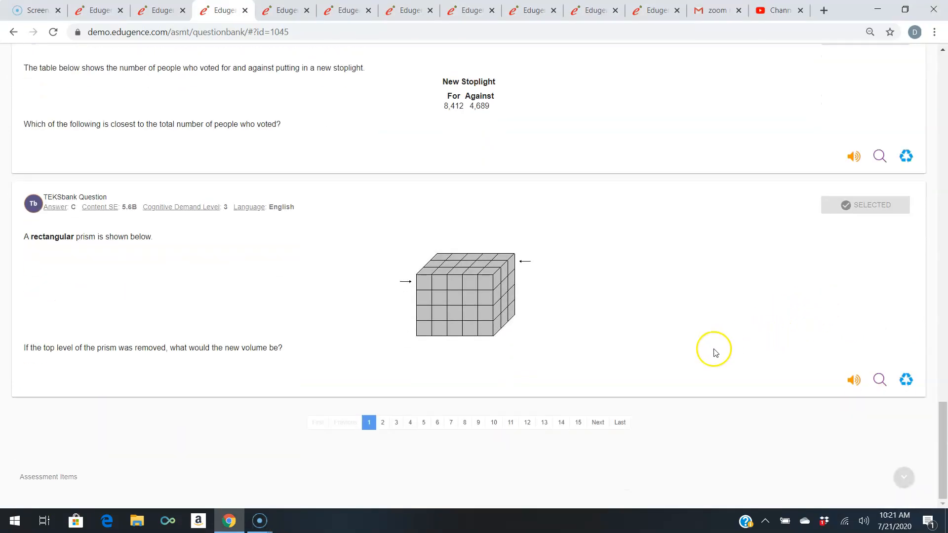
click(383, 422)
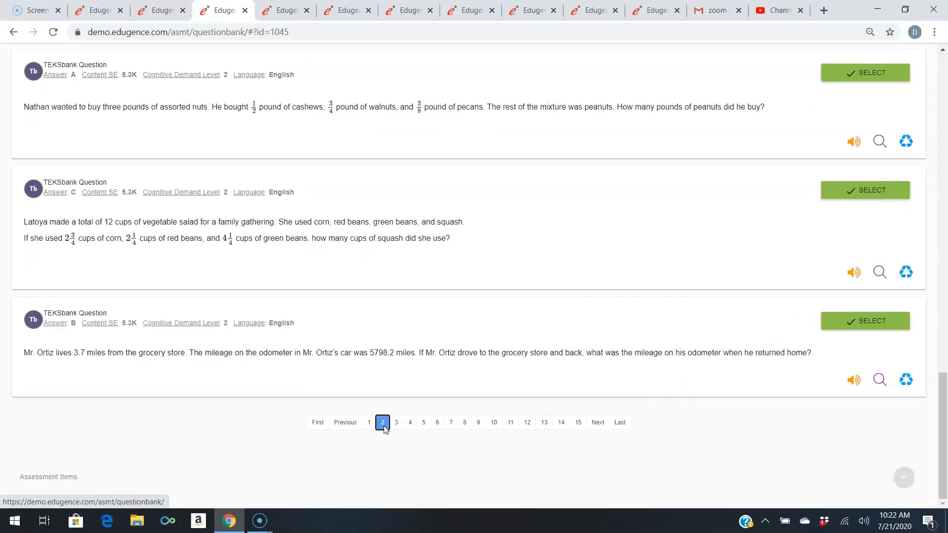
click(467, 426)
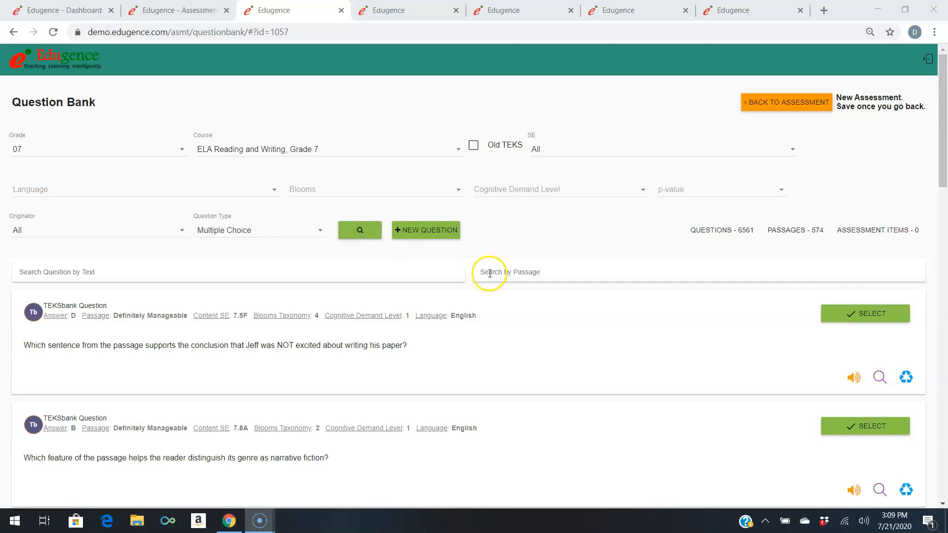
Filter the Grade 7 ELA questions by the passage "Dog sledding Takes Country and Kids by Storm"
click(559, 272)
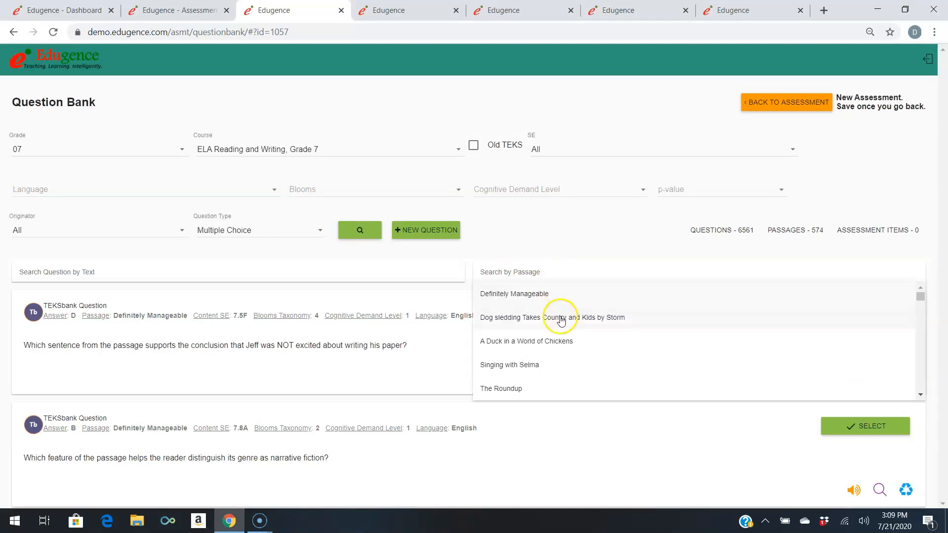
mouse_move(920, 299)
mouse_down()
mouse_move(917, 355)
mouse_move(923, 295)
mouse_up()
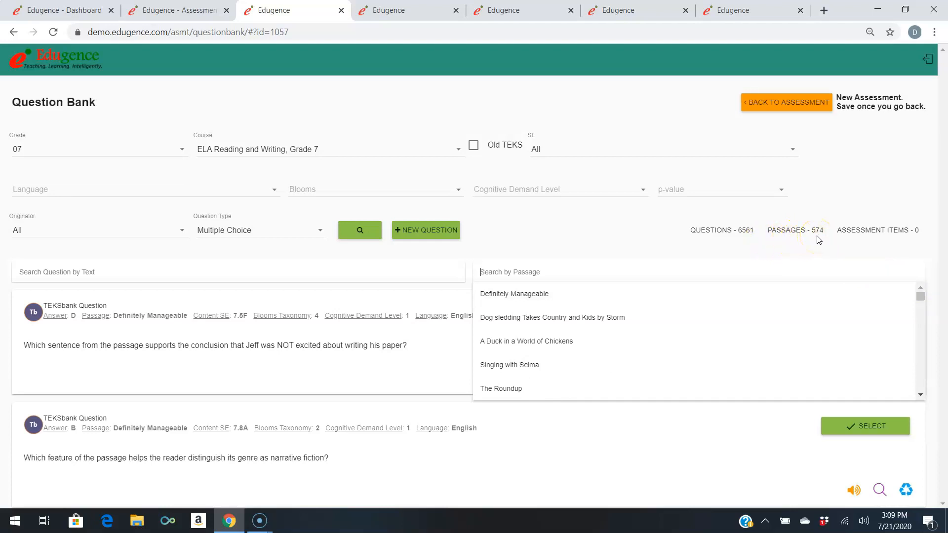
click(634, 320)
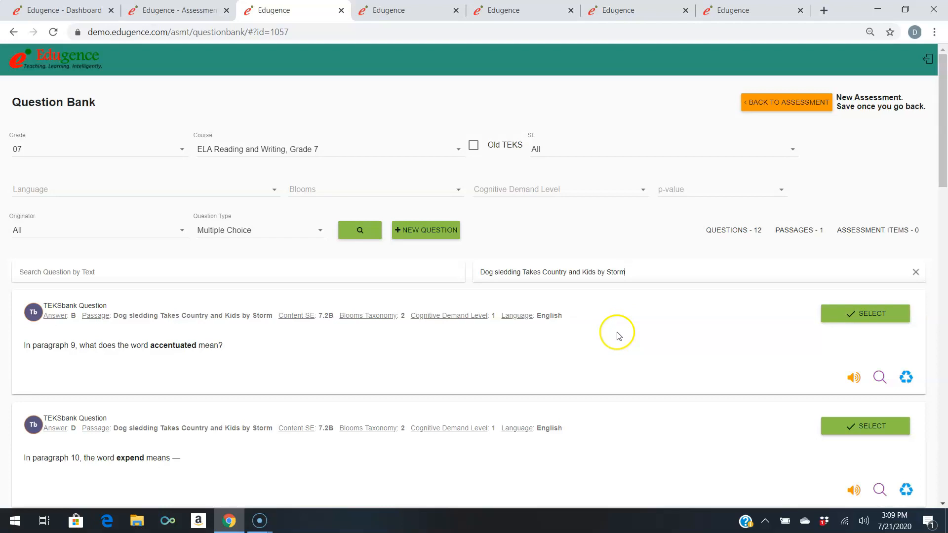
Select the "accentuated" and "expend" questions and a further dog sledding question, and return to the assessment
click(848, 321)
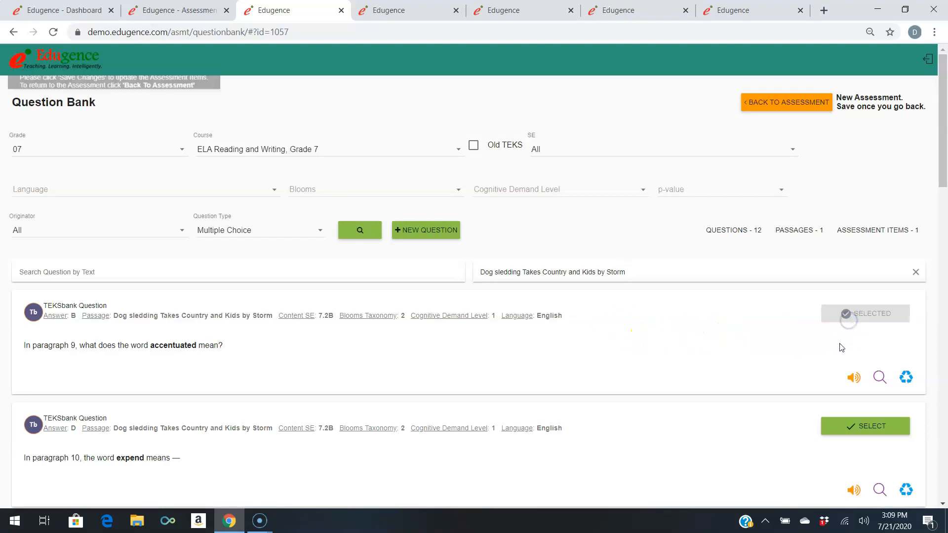
click(843, 432)
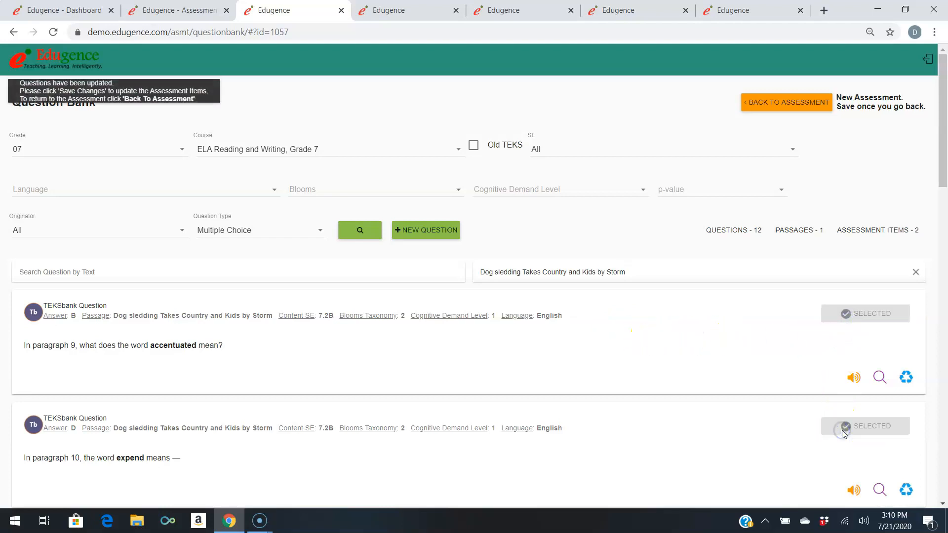
scroll(844, 434, down, 3)
click(843, 423)
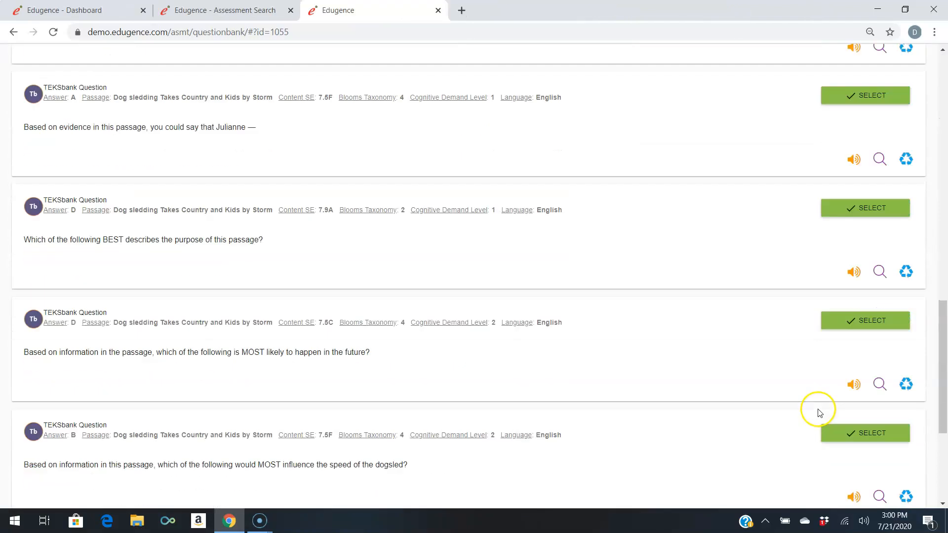
scroll(816, 408, down, 3)
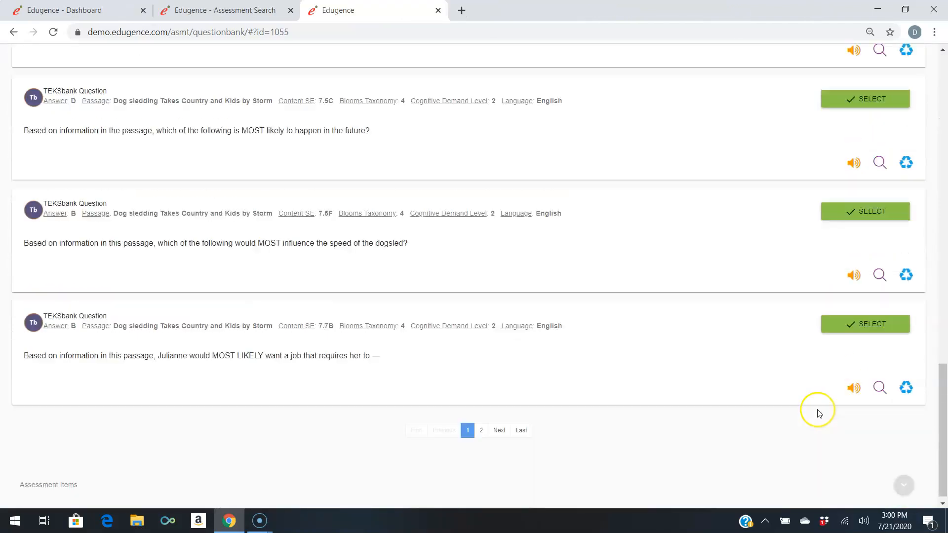
scroll(819, 395, up, 20)
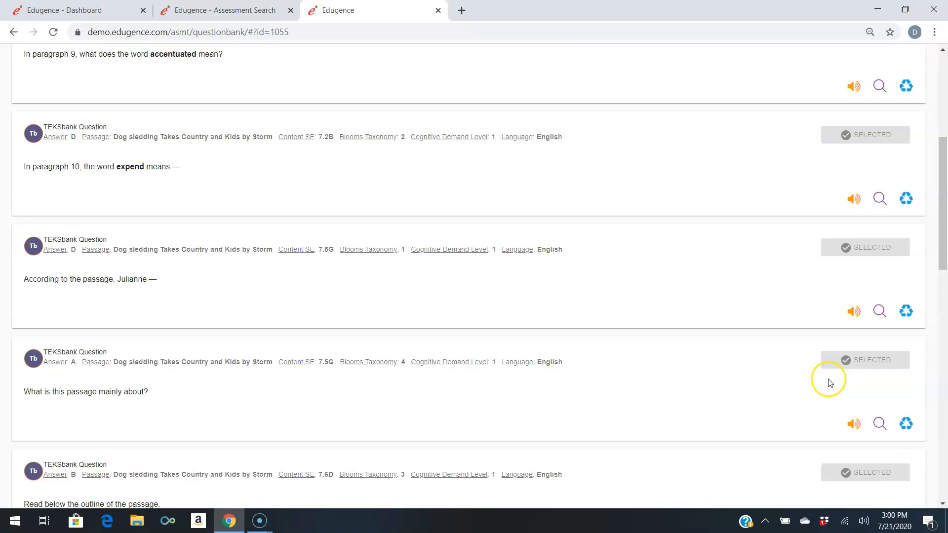
click(786, 102)
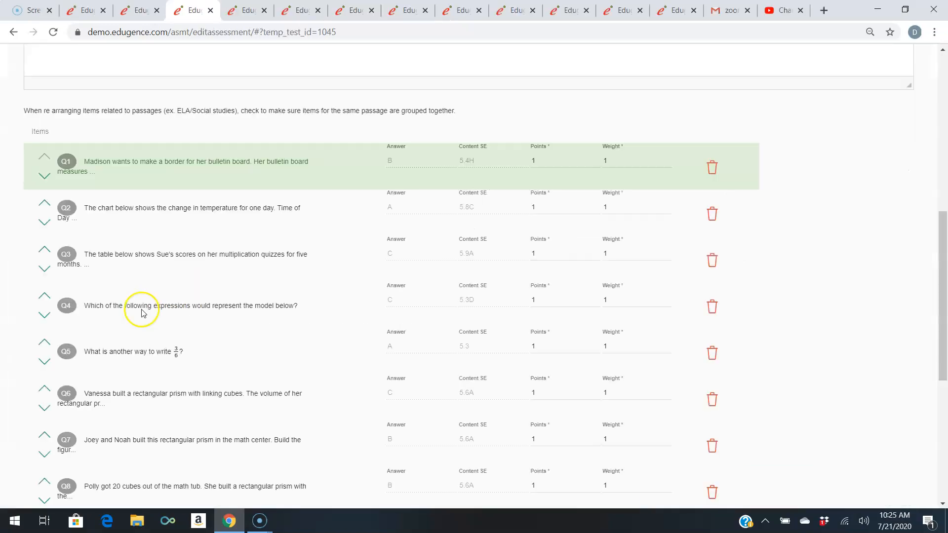
Move the fourth question to first place in the assessment's items and delete the item in fourth place
drag(141, 306, 152, 162)
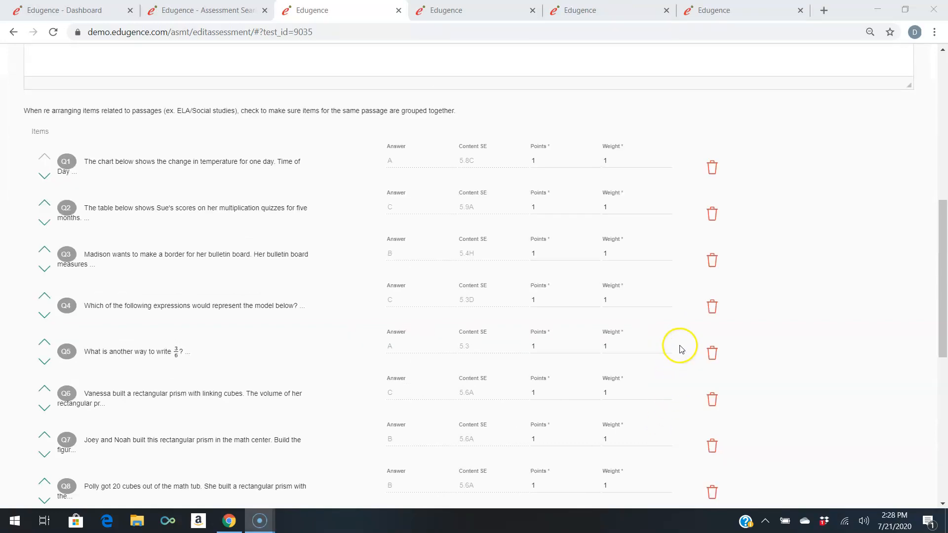
click(712, 310)
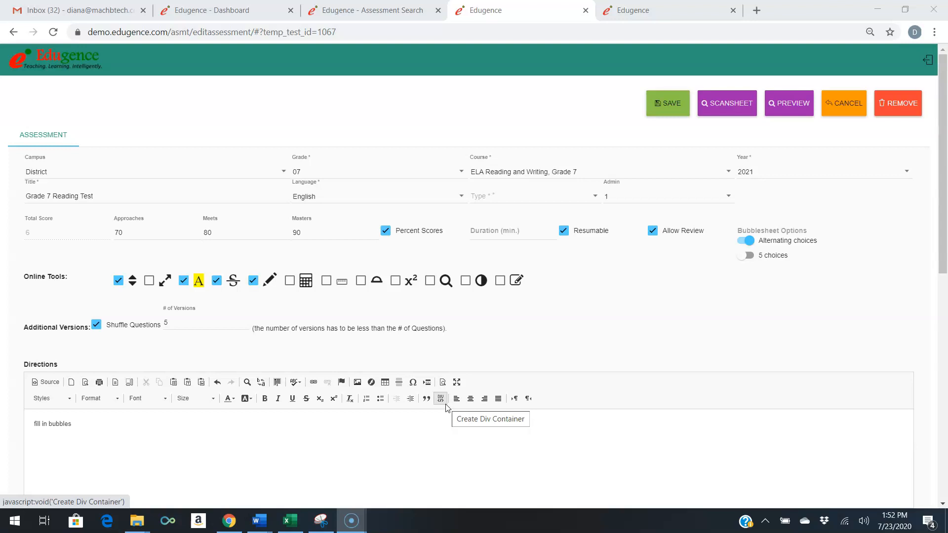
Review the Grade 7 Reading Test's directions and item list, and save the assessment
scroll(442, 404, down, 4)
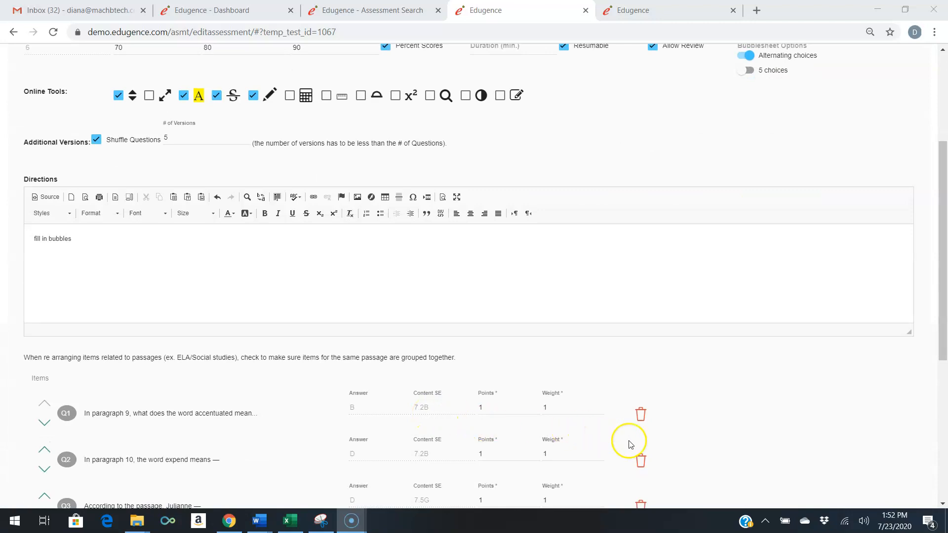
scroll(629, 443, up, 4)
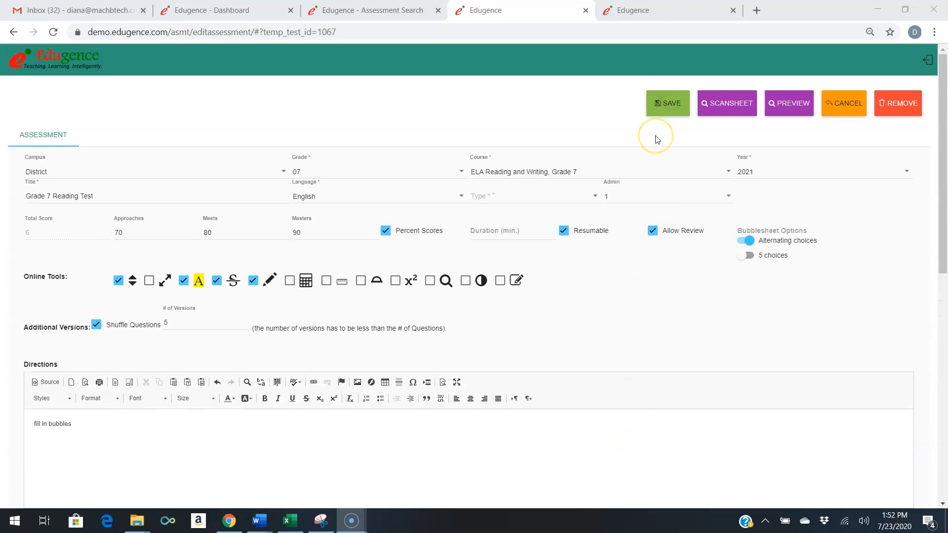
click(667, 112)
Preview the assessment as an online test, go to questions 2 and 7, and close the preview
scroll(720, 373, down, 9)
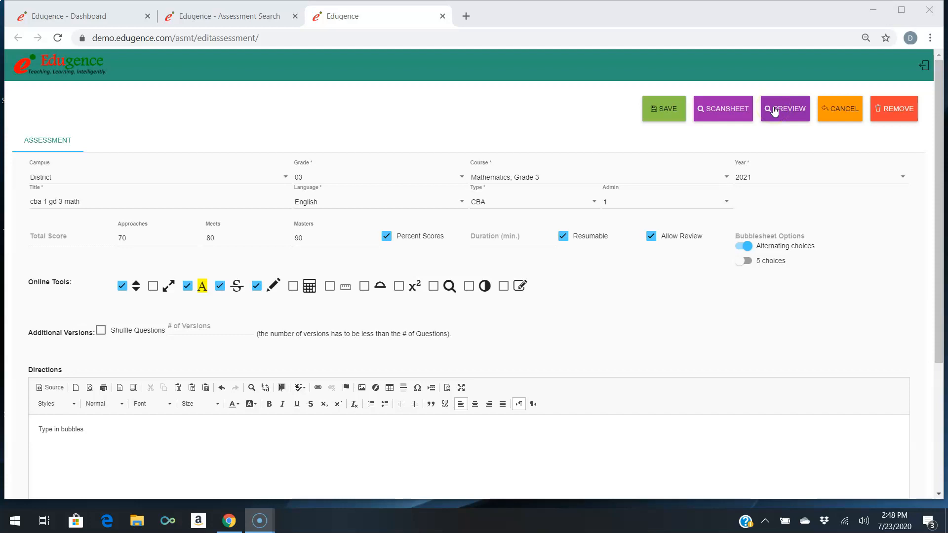
scroll(790, 247, down, 4)
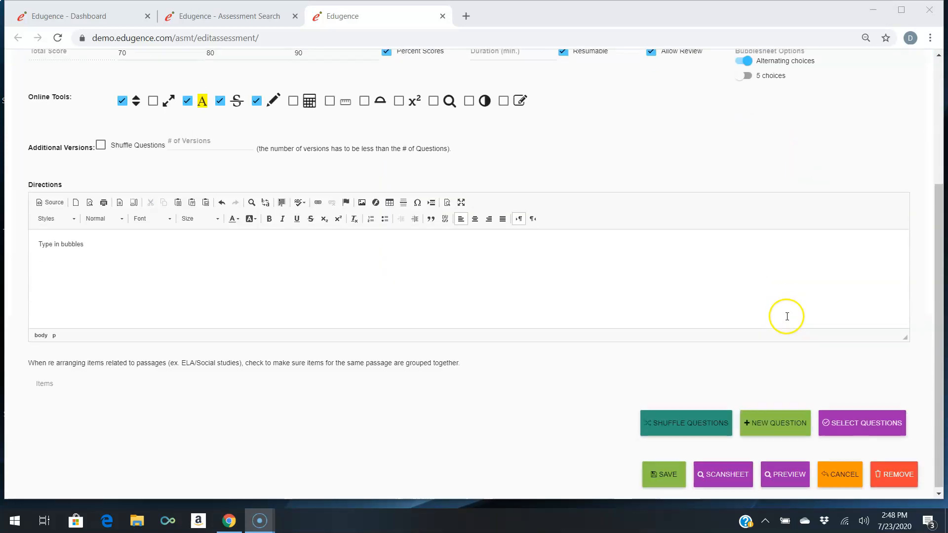
click(803, 475)
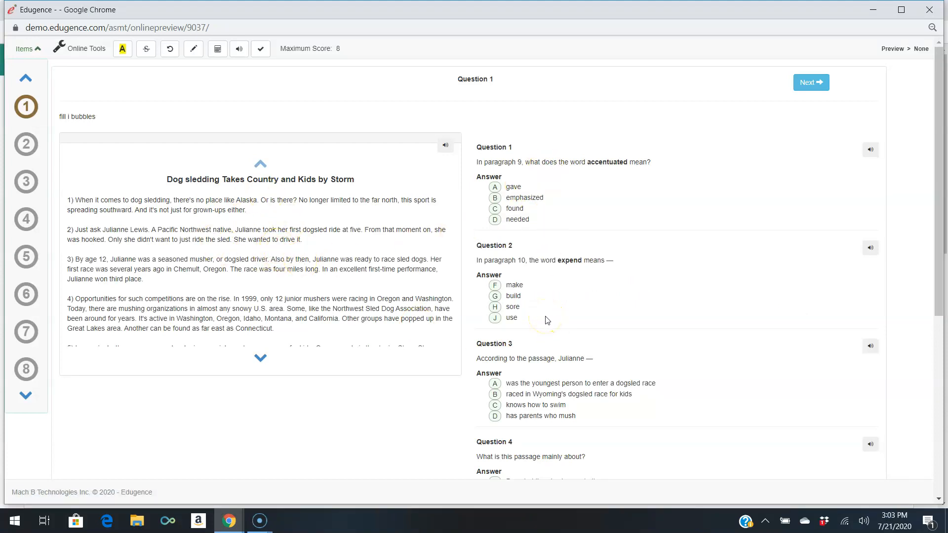
click(26, 145)
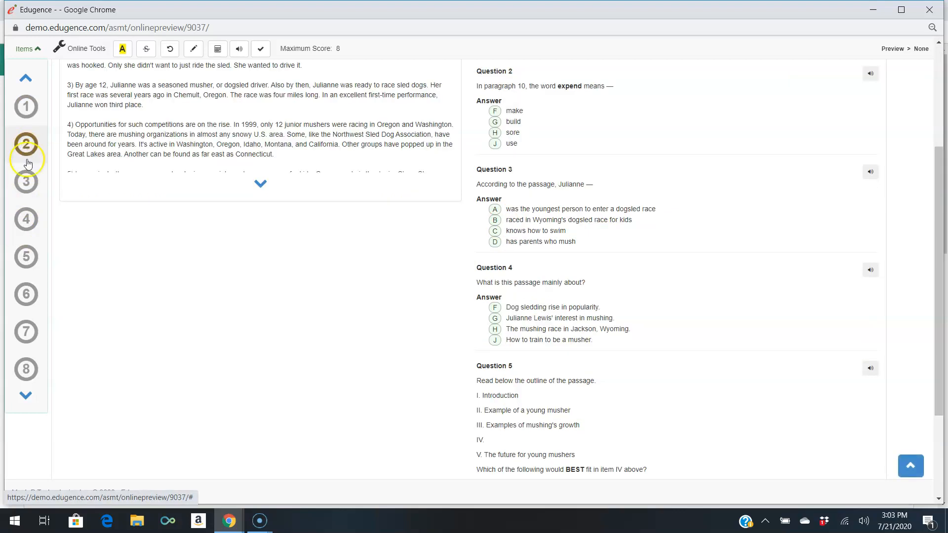
click(26, 331)
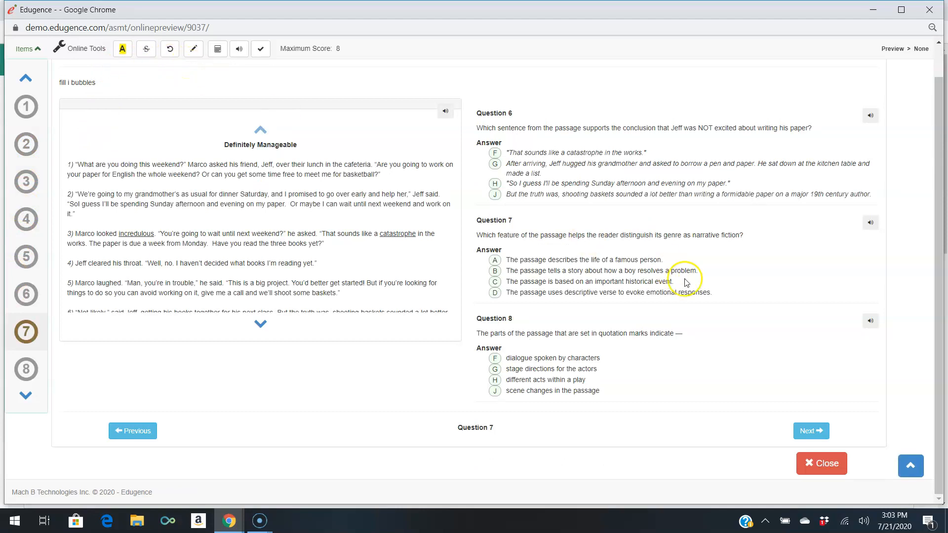
click(820, 464)
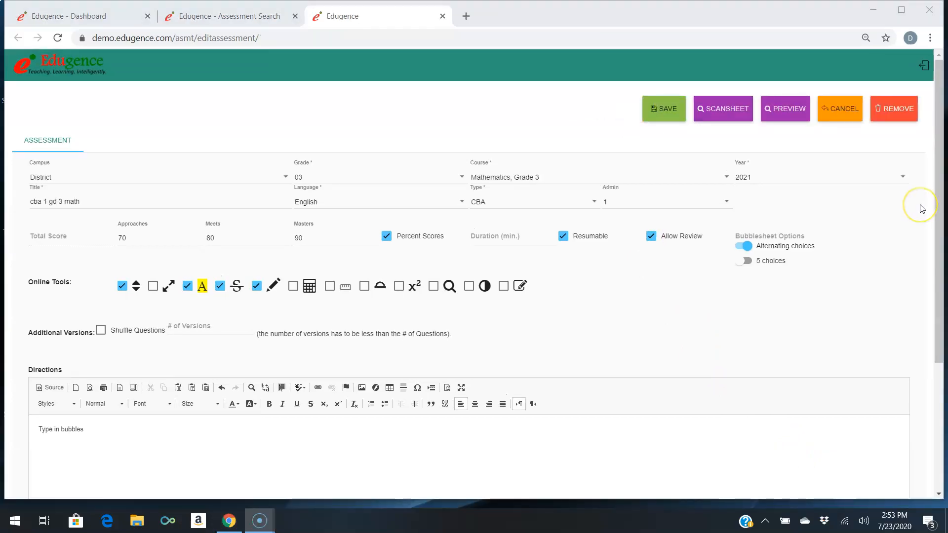
Examine the actions offered for the "practice tst grade 4" assessment, including Edit Assessment, Scale Scores and Assign Students
click(888, 120)
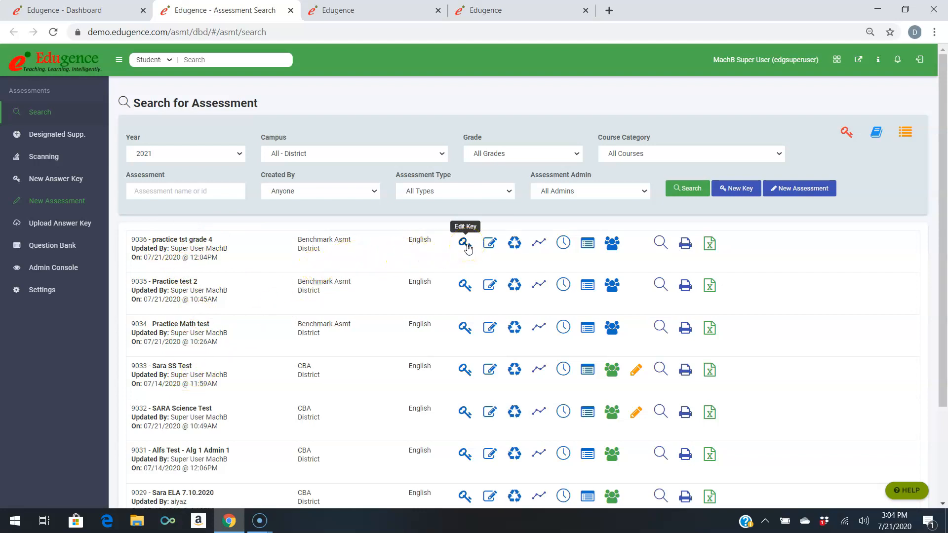
click(487, 250)
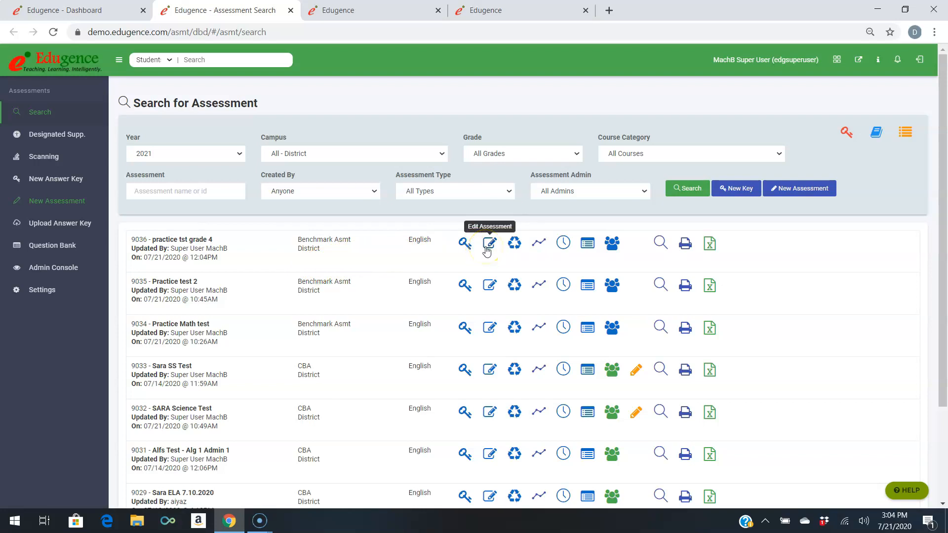
click(535, 248)
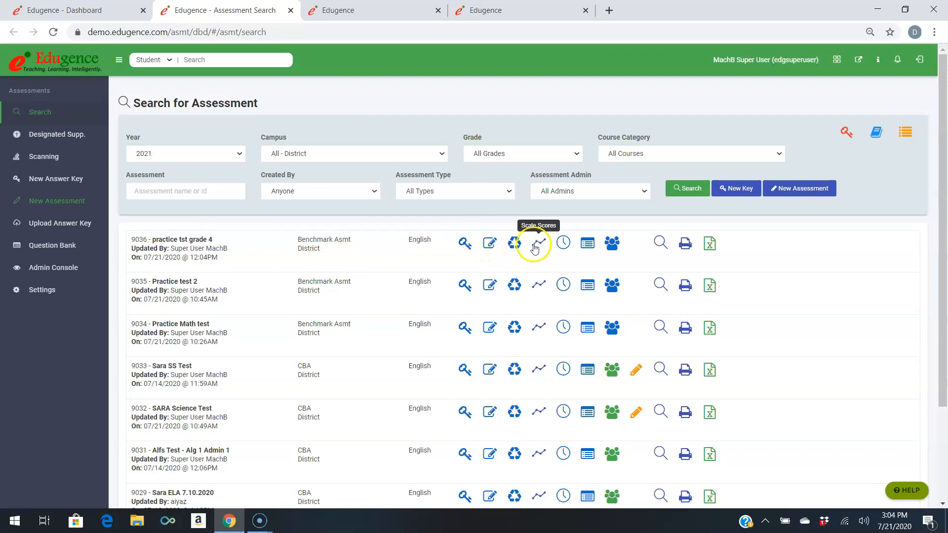
click(585, 249)
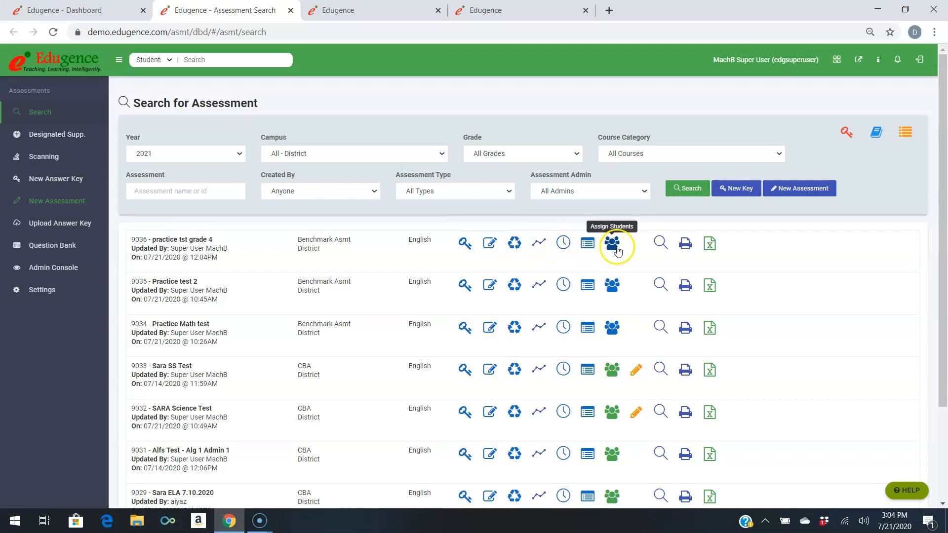